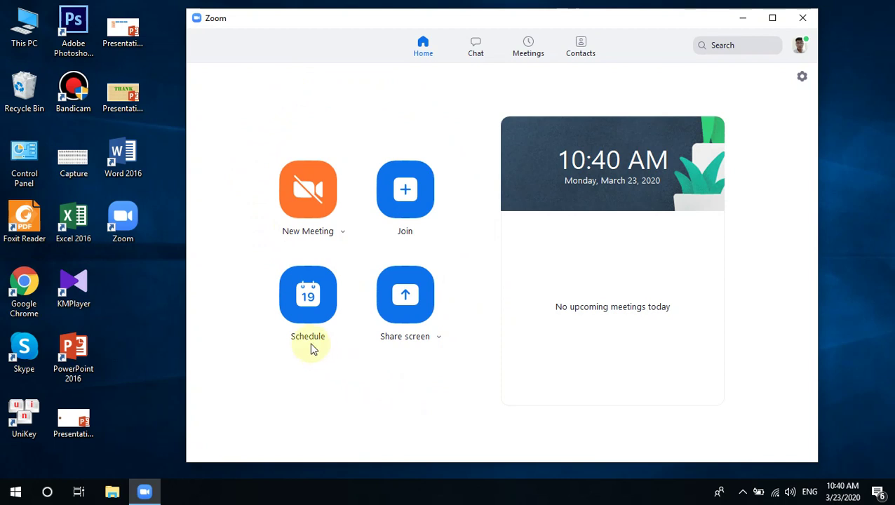
Step: Start scheduling a new meeting and set its topic to "Lop Toan"
left_click(312, 314)
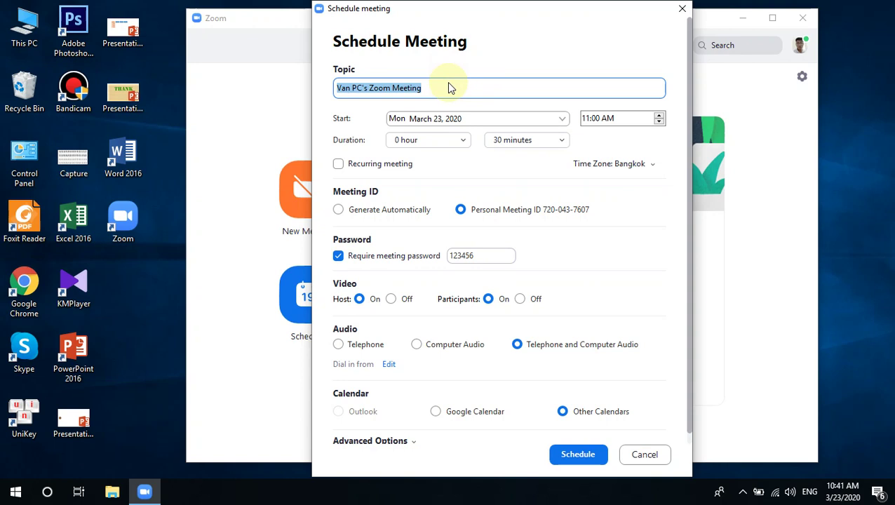
type("T")
key("BackSpace")
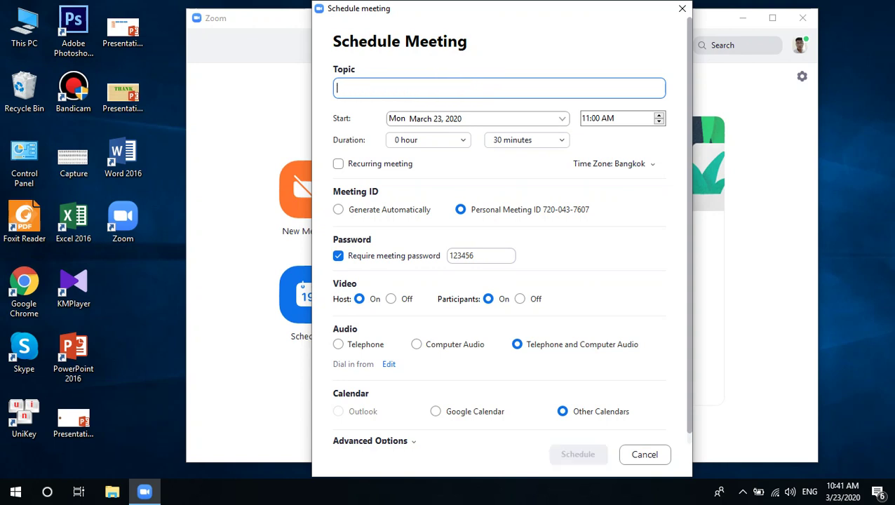
type("Lop Toan")
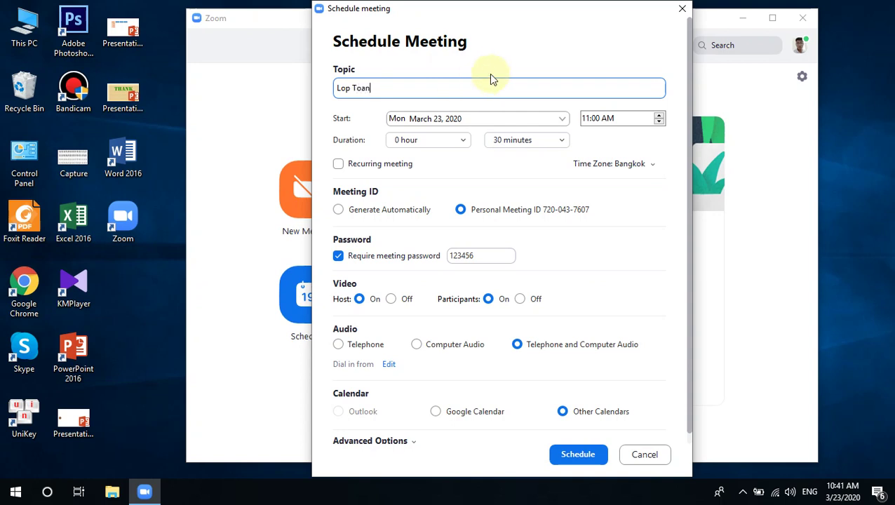
Step: Set the meeting's start to Monday, March 23, 2020 at 08:00 PM
left_click(561, 120)
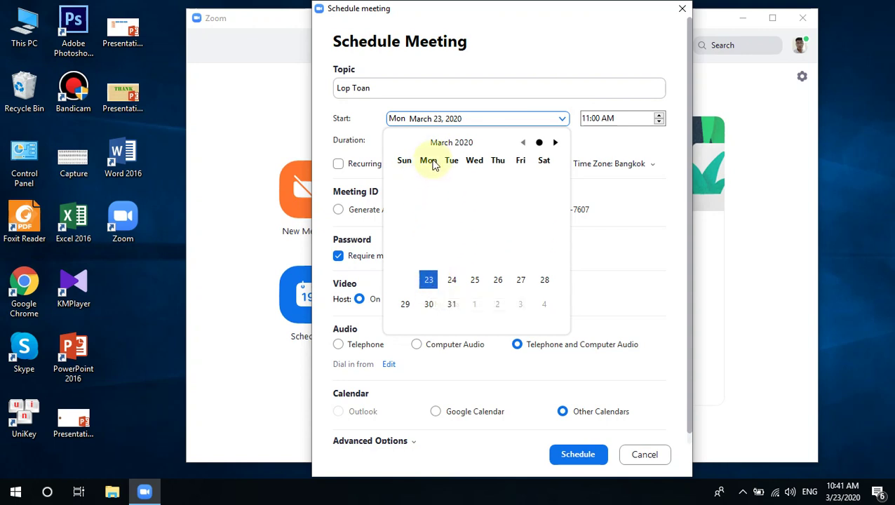
left_click(429, 282)
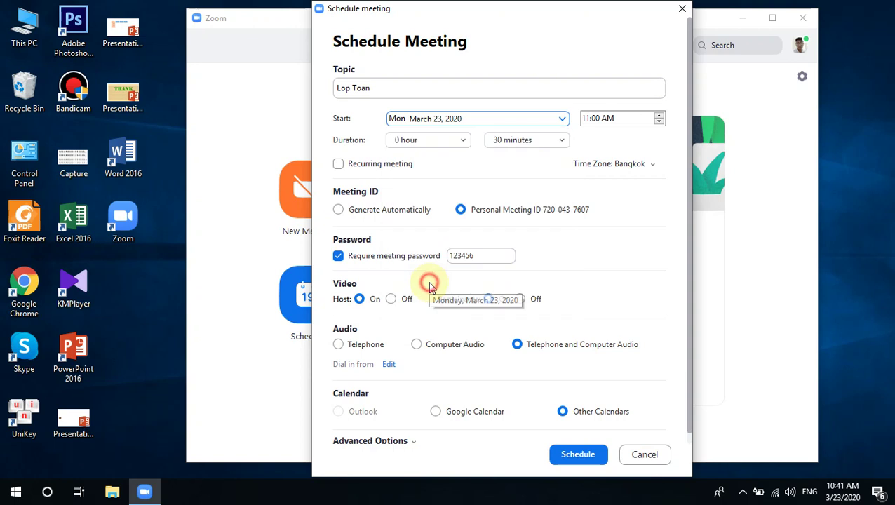
left_click(588, 121)
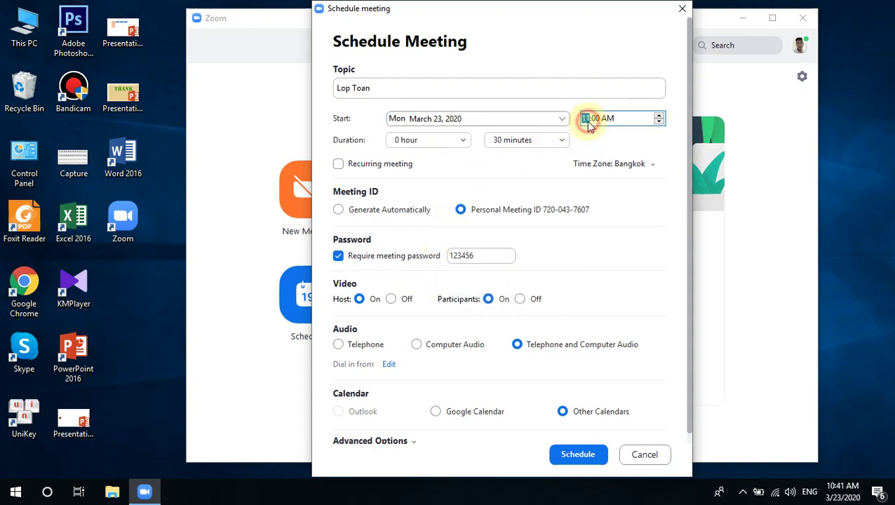
left_click(659, 123)
left_click(659, 122)
left_click(659, 123)
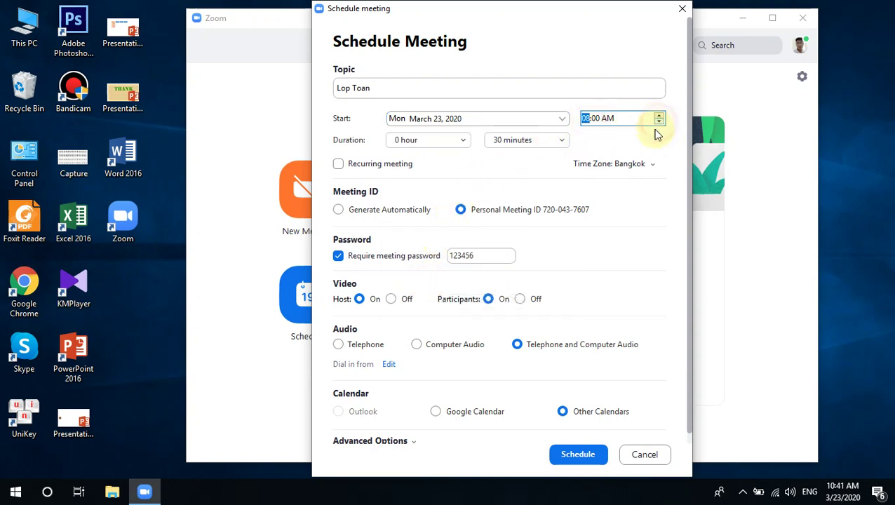
left_click(620, 125)
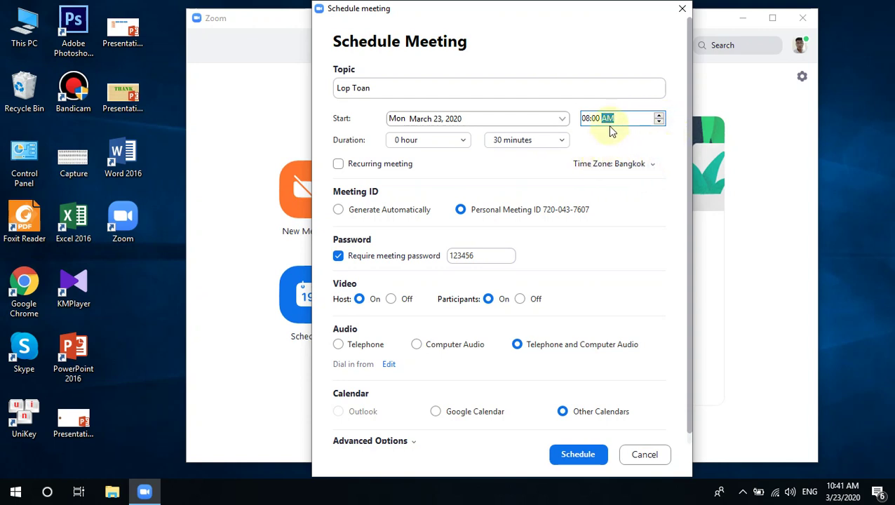
left_click(659, 116)
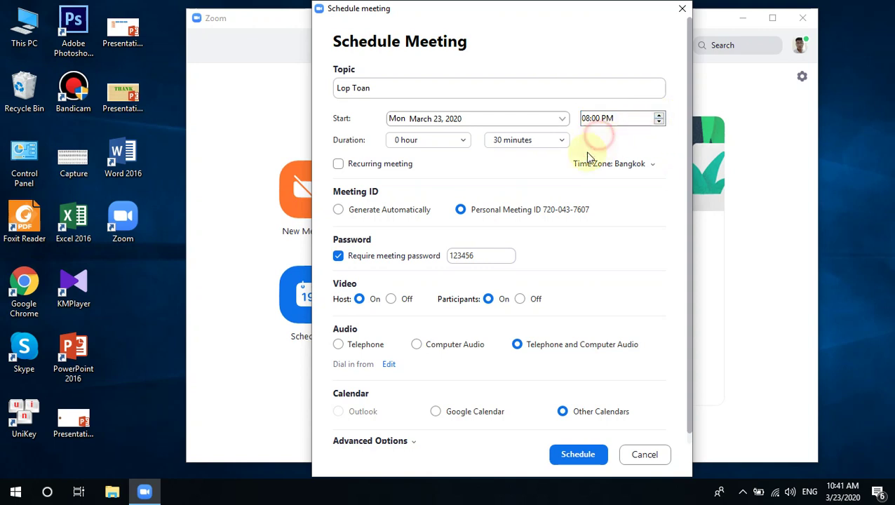
left_click(572, 132)
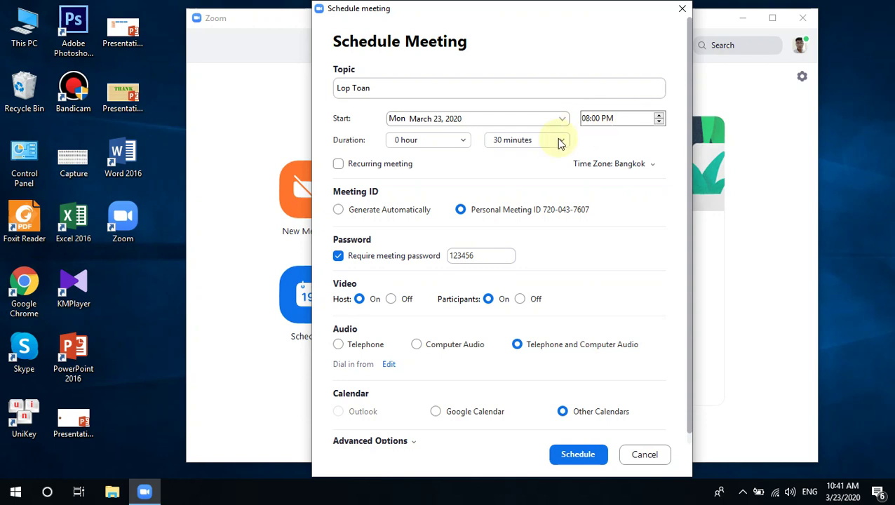
Step: Set the meeting duration to 3 hours 30 minutes
left_click(461, 142)
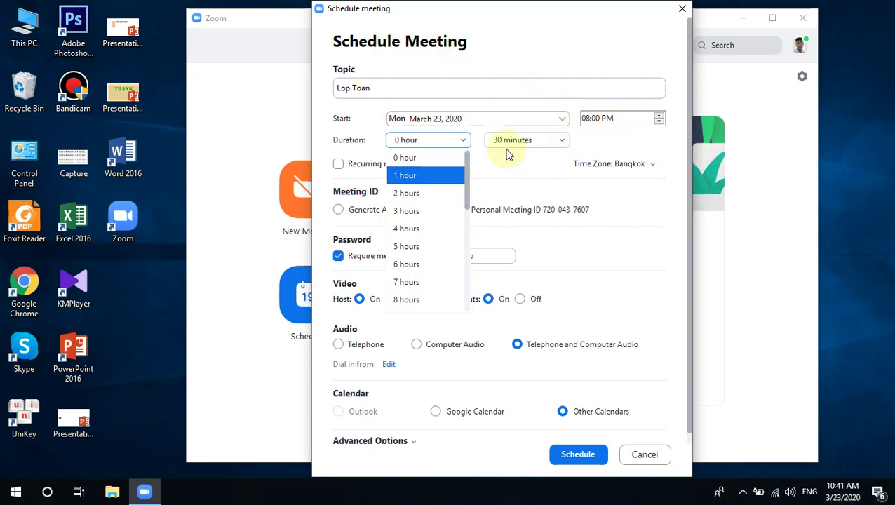
left_click(441, 212)
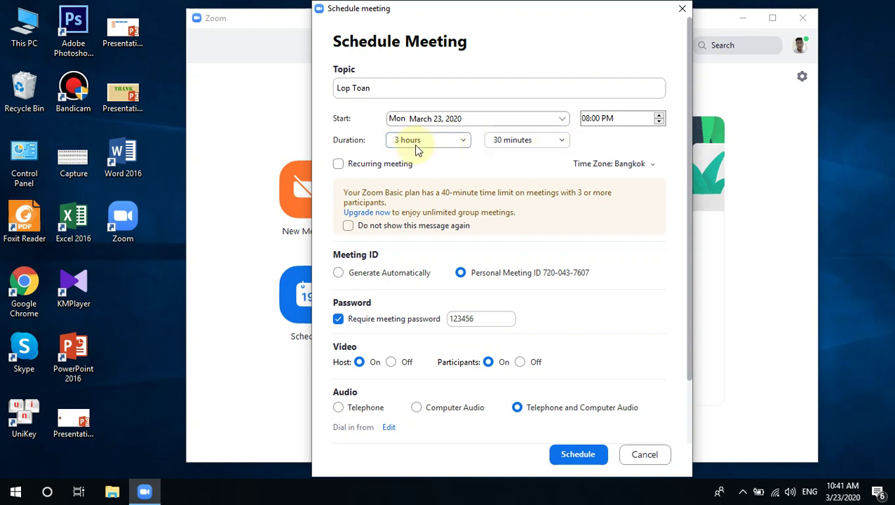
left_click(563, 143)
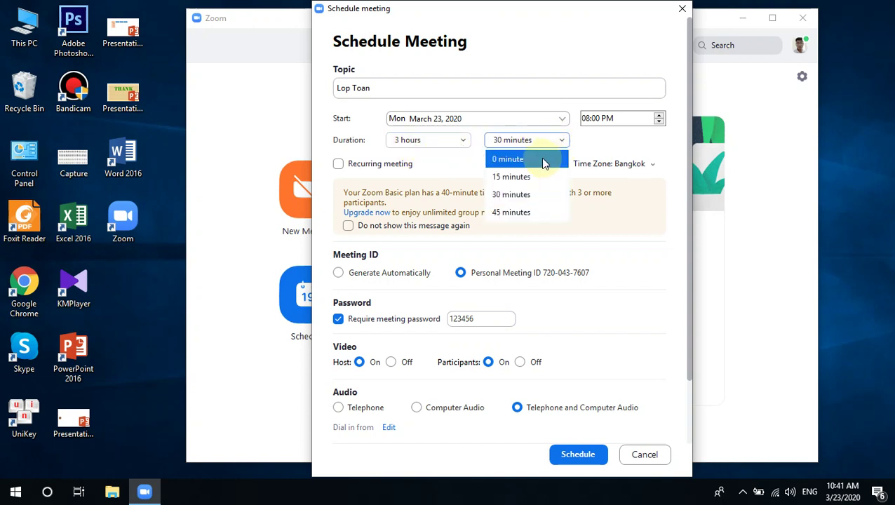
left_click(502, 160)
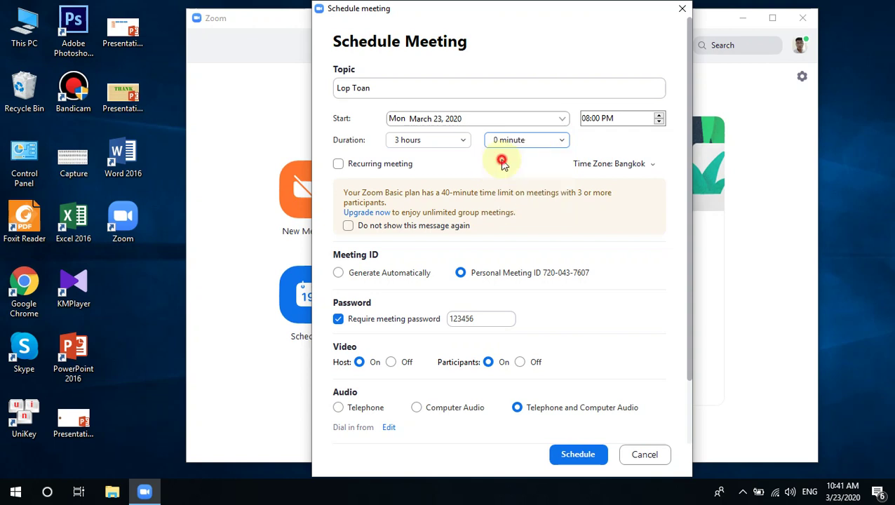
left_click(561, 141)
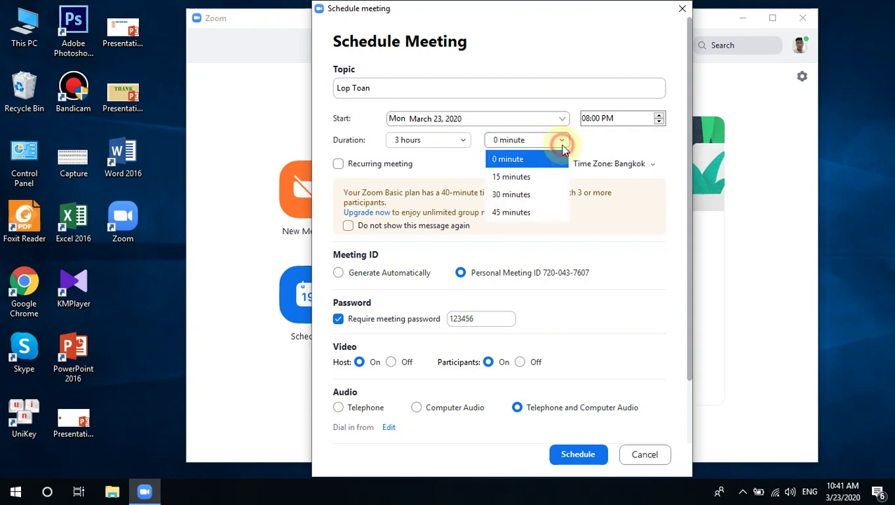
left_click(517, 197)
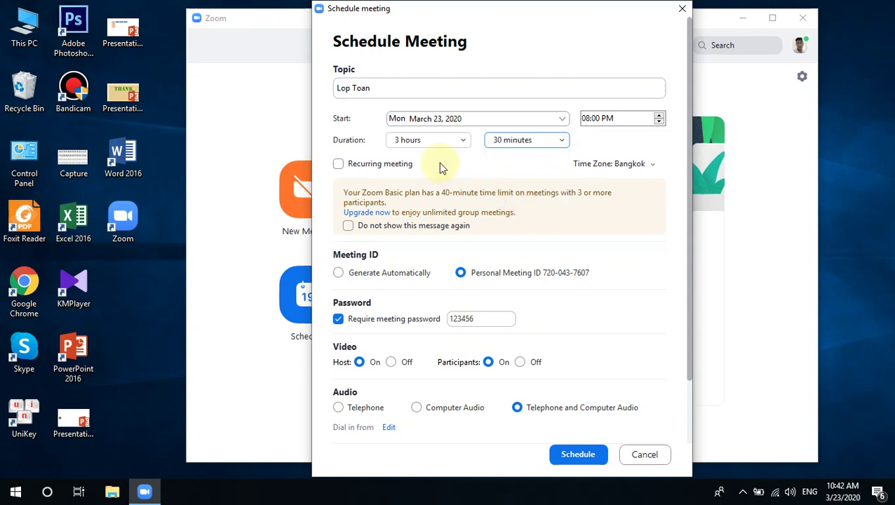
left_click(544, 140)
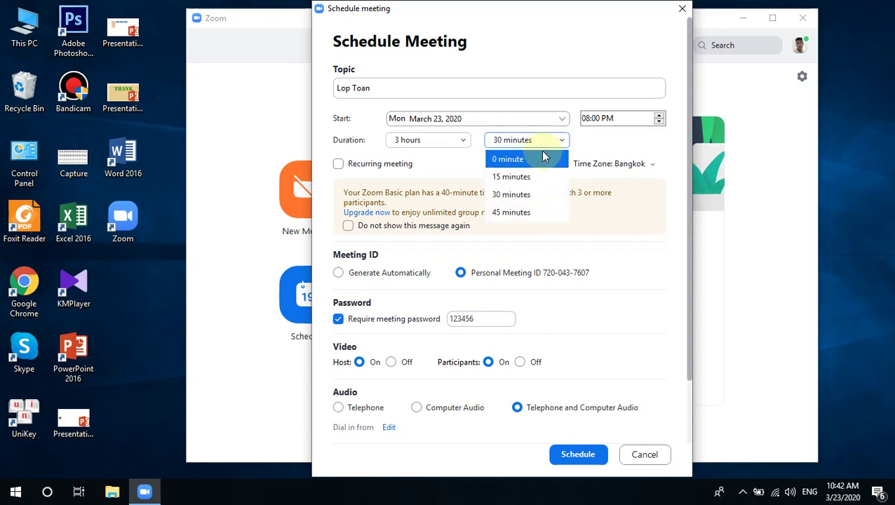
left_click(558, 140)
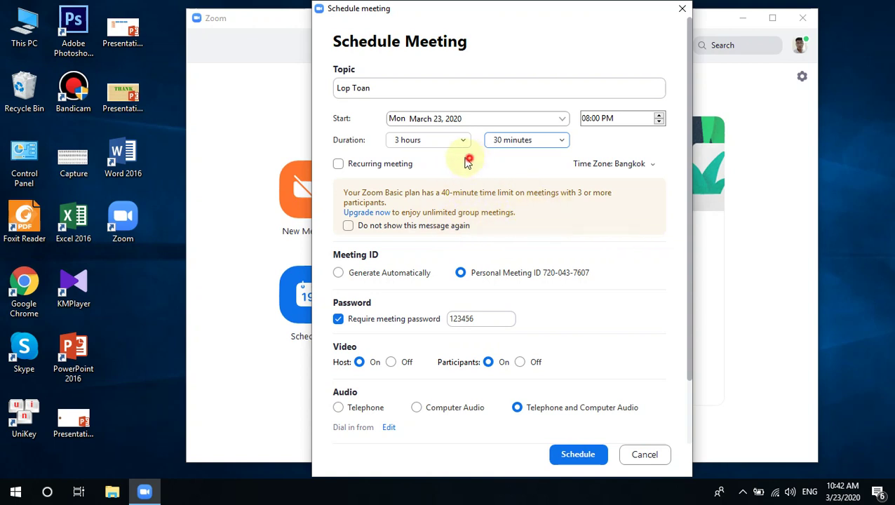
left_click(433, 161)
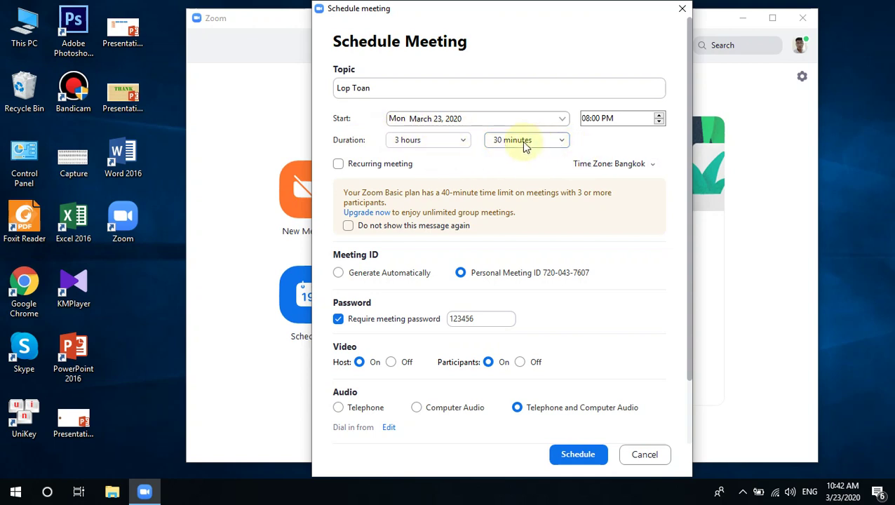
left_click(551, 152)
Step: Switch the meeting ID to Generate Automatically and back to the Personal Meeting ID
scroll(456, 263, "down", 1)
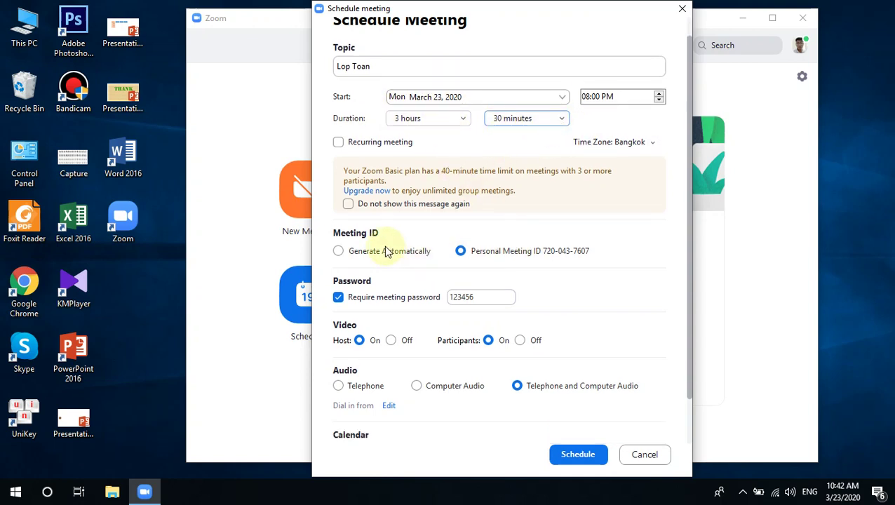
left_click(339, 252)
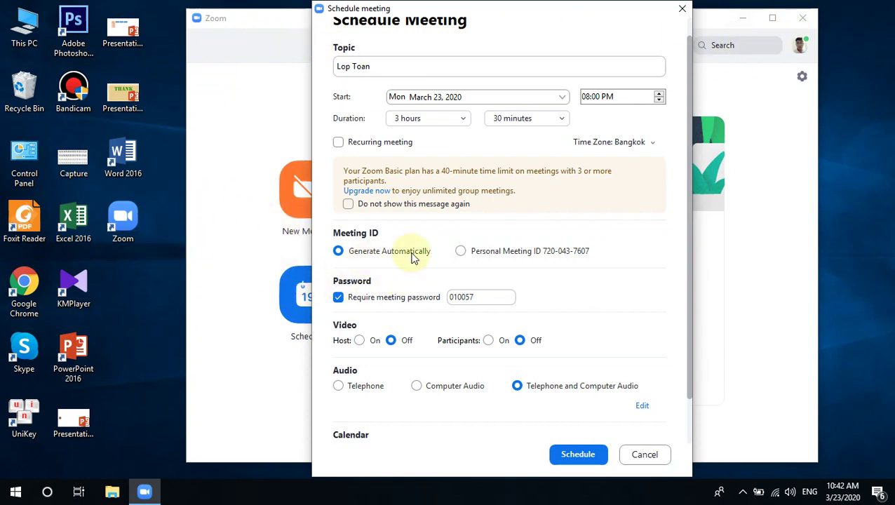
left_click(474, 302)
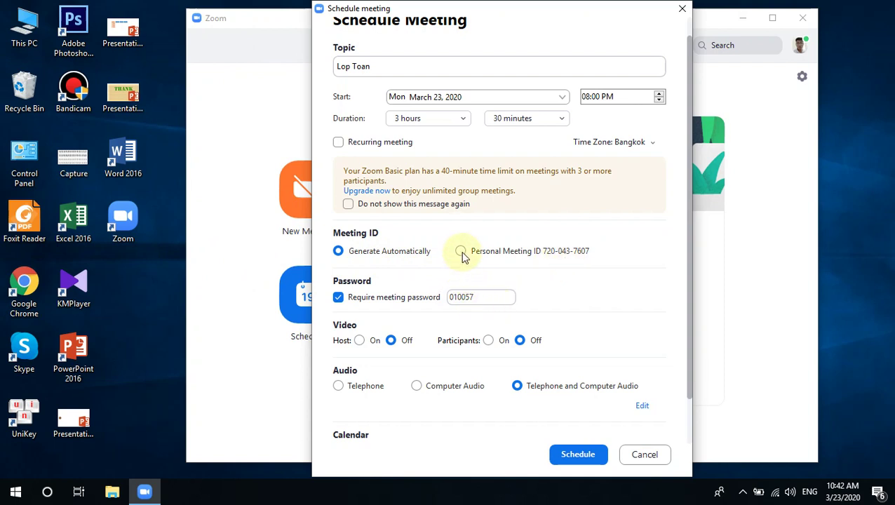
left_click(462, 253)
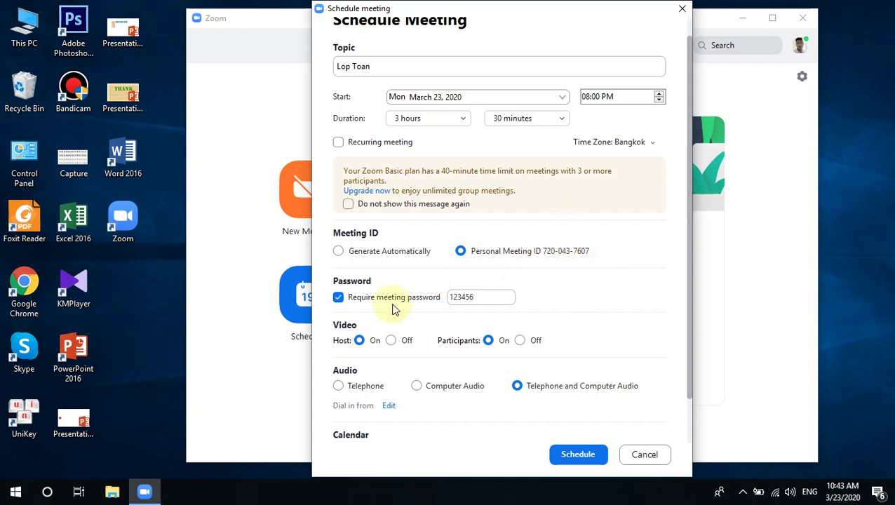
Step: Turn the meeting password requirement off and back on, and select the existing password
left_click(362, 300)
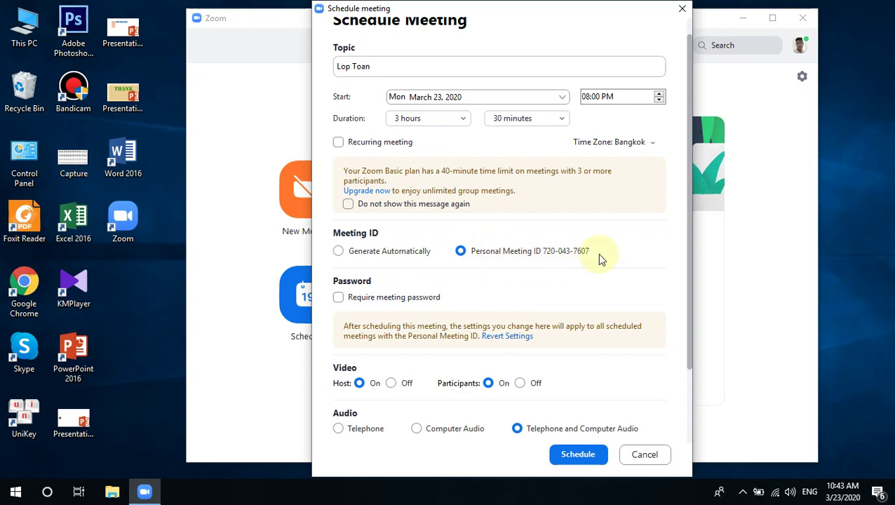
left_click(339, 298)
left_click(339, 298)
left_click(338, 300)
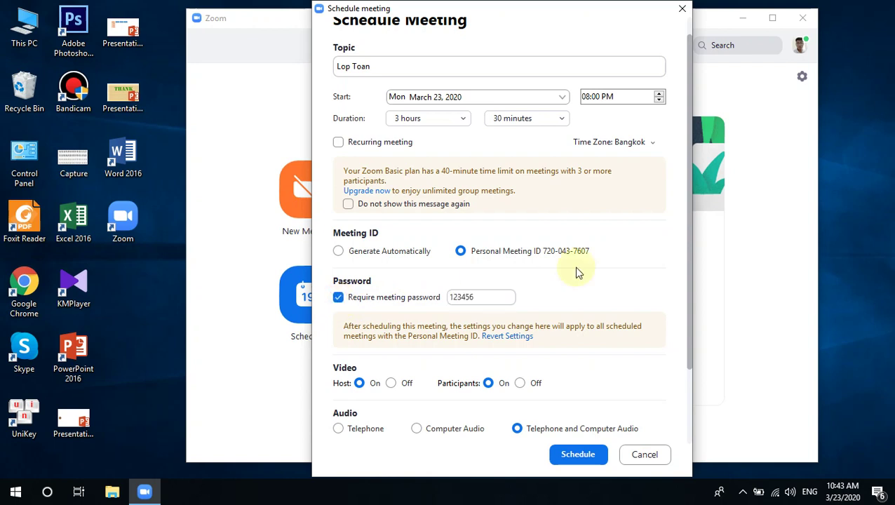
double_click(493, 299)
Step: Turn video off for the host and participants, and switch both back on
scroll(527, 301, "down", 1)
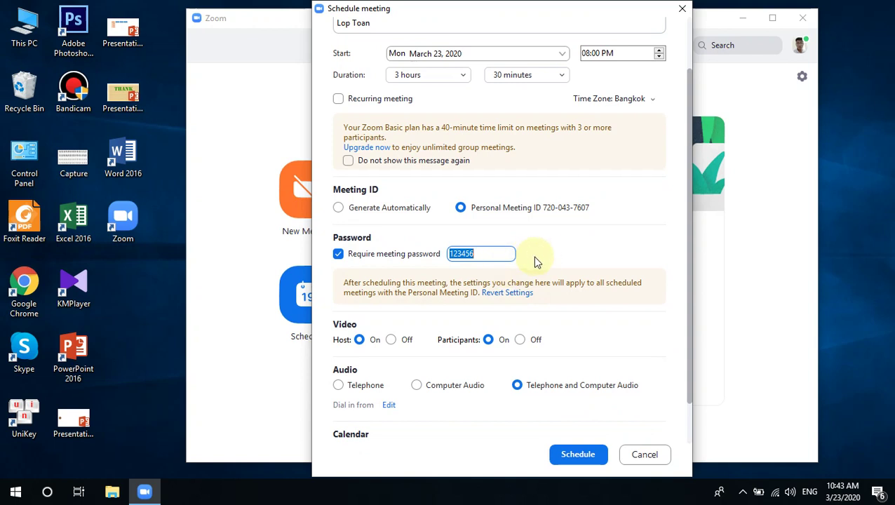
scroll(536, 258, "down", 1)
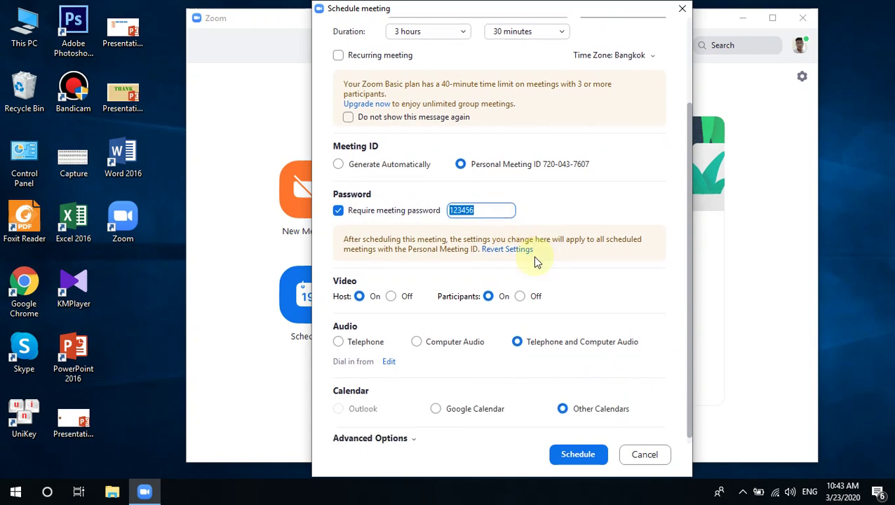
left_click(385, 301)
left_click(390, 298)
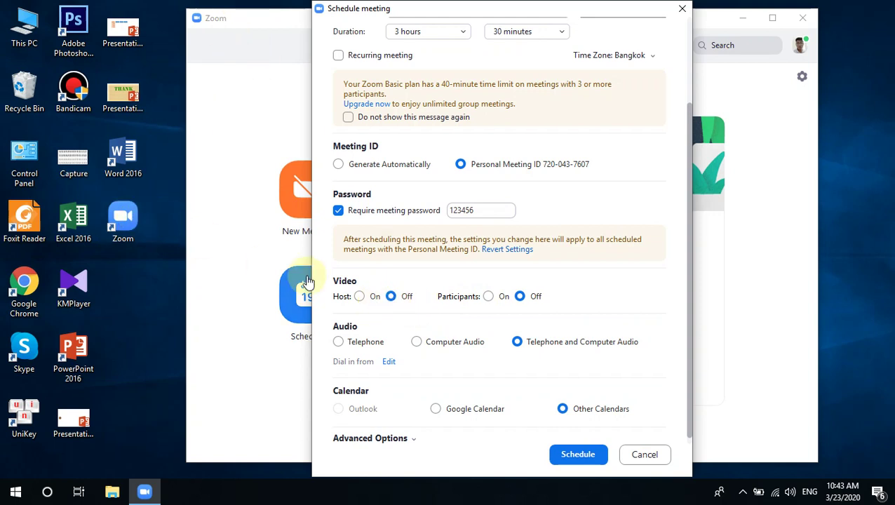
left_click(359, 297)
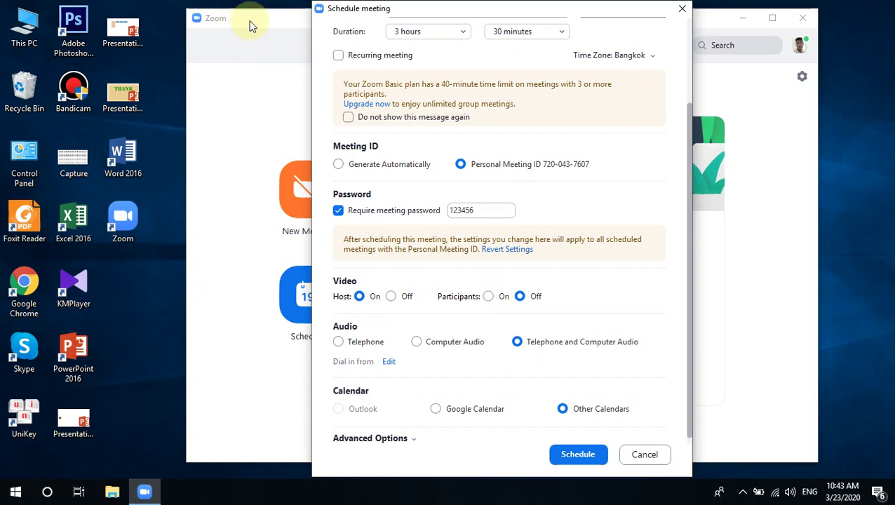
left_click(491, 297)
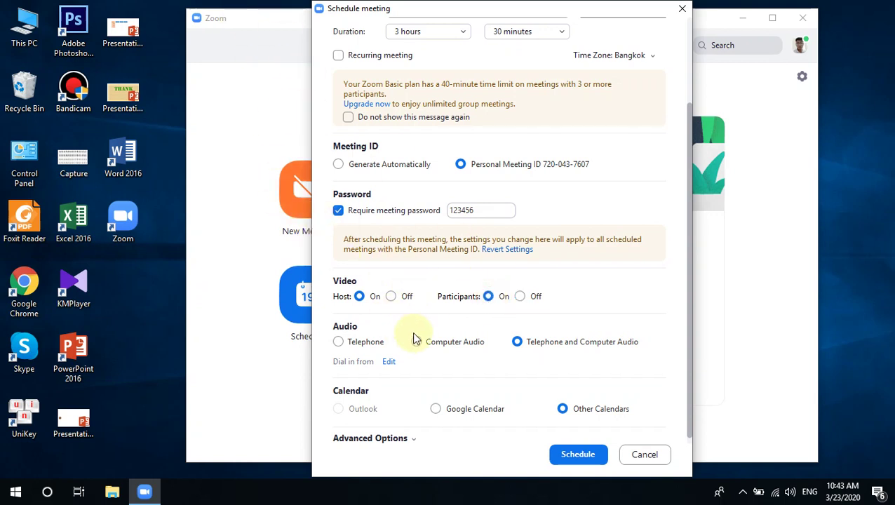
Step: Try the Telephone and Computer Audio options separately, and restore the audio setting to Telephone and Computer Audio
scroll(414, 336, "down", 1)
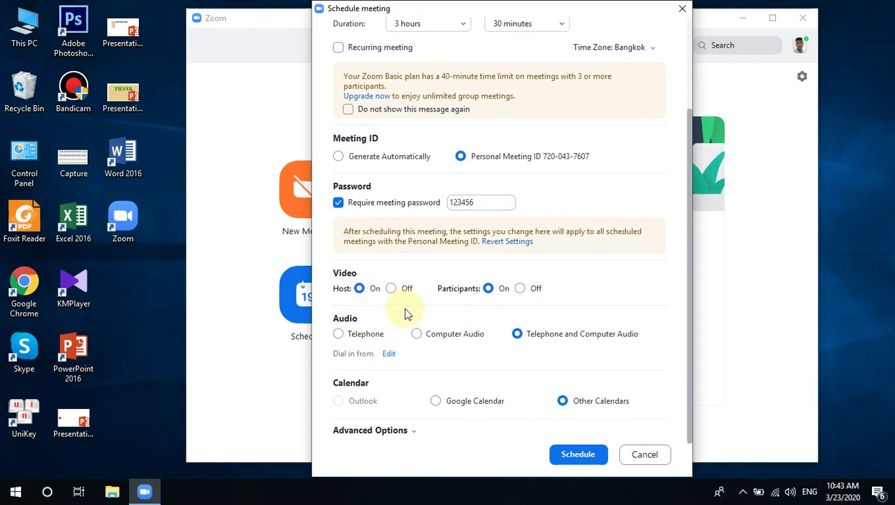
left_click(339, 334)
left_click(417, 333)
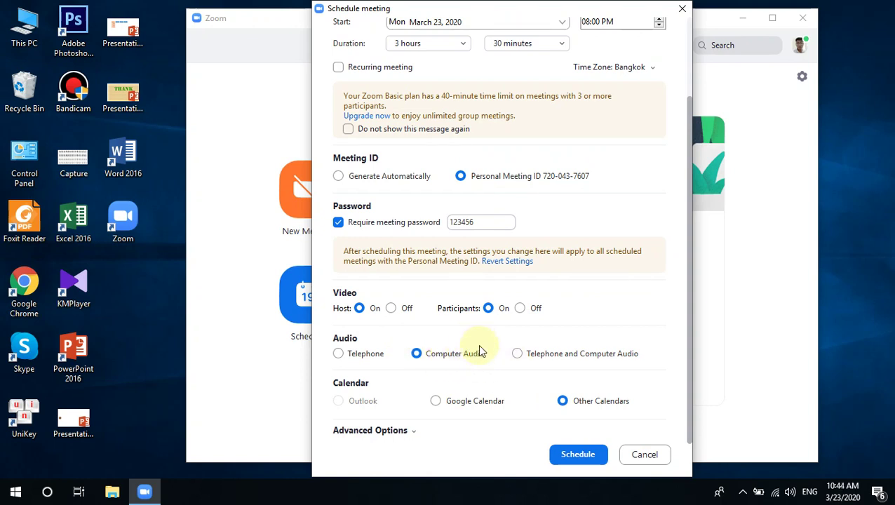
left_click(517, 359)
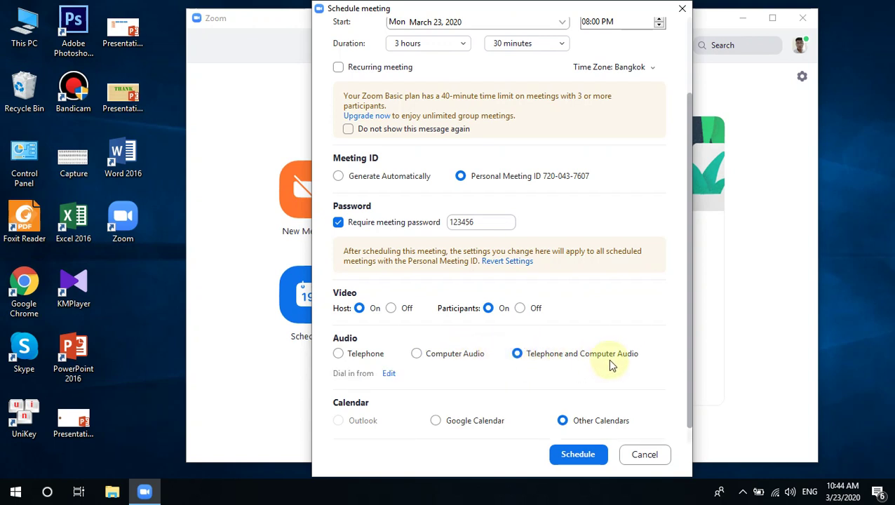
Step: Expand the meeting's advanced options and turn off automatic recording on the local computer
scroll(609, 363, "down", 1)
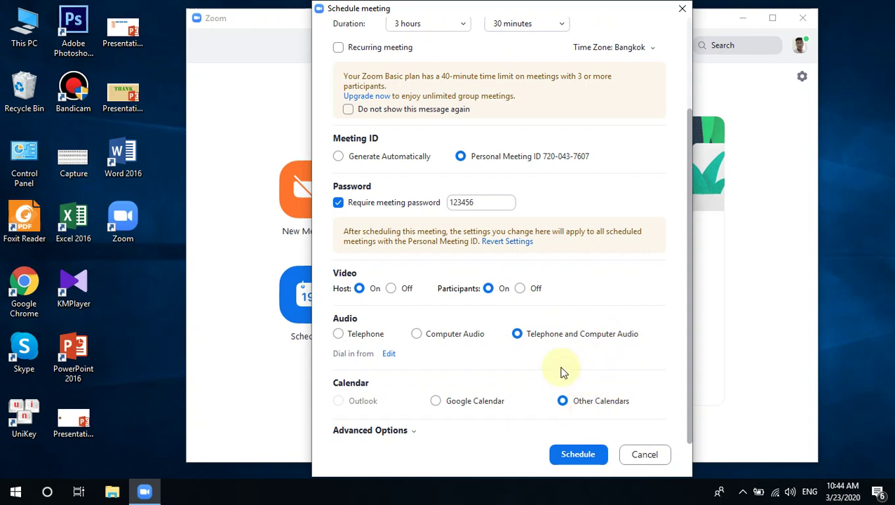
left_click(414, 432)
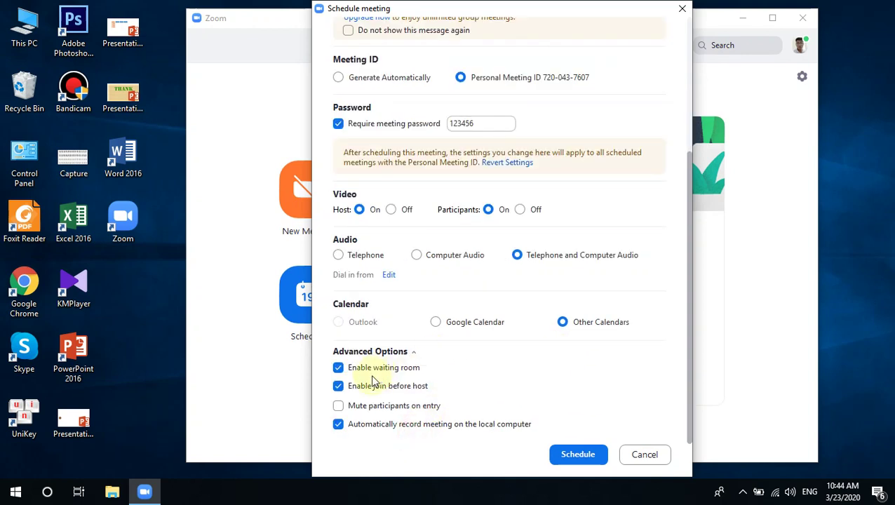
left_click(340, 386)
left_click(338, 367)
left_click(338, 423)
scroll(449, 379, "up", 5)
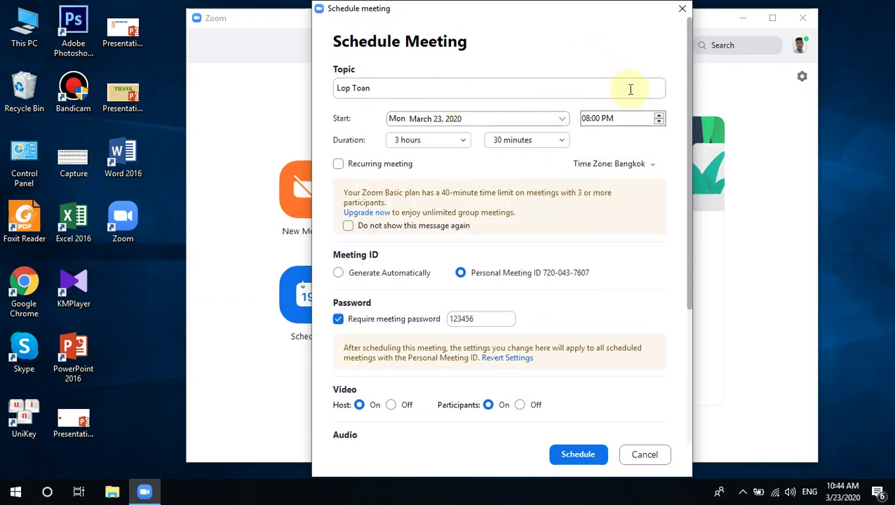
Step: Switch muting participants on entry on and off again, and turn on automatic recording on the local computer
left_click_drag(579, 9, 659, 15)
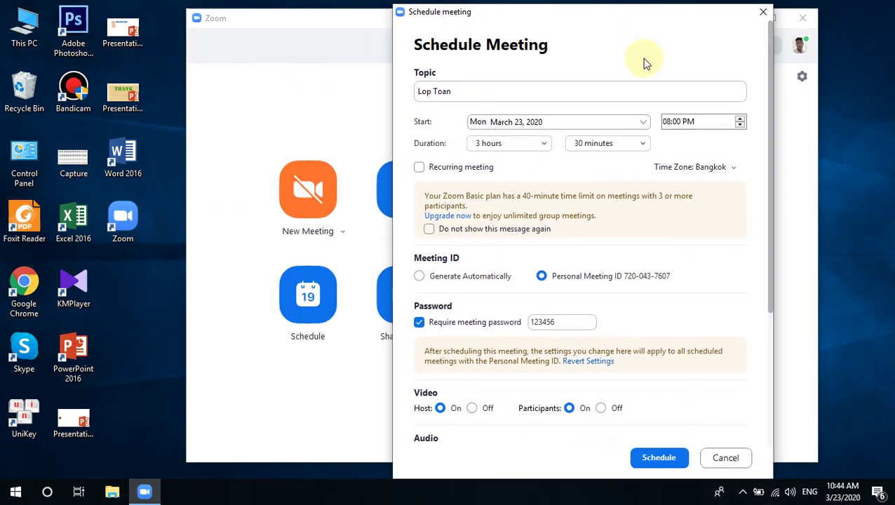
scroll(580, 359, "down", 2)
scroll(505, 410, "down", 3)
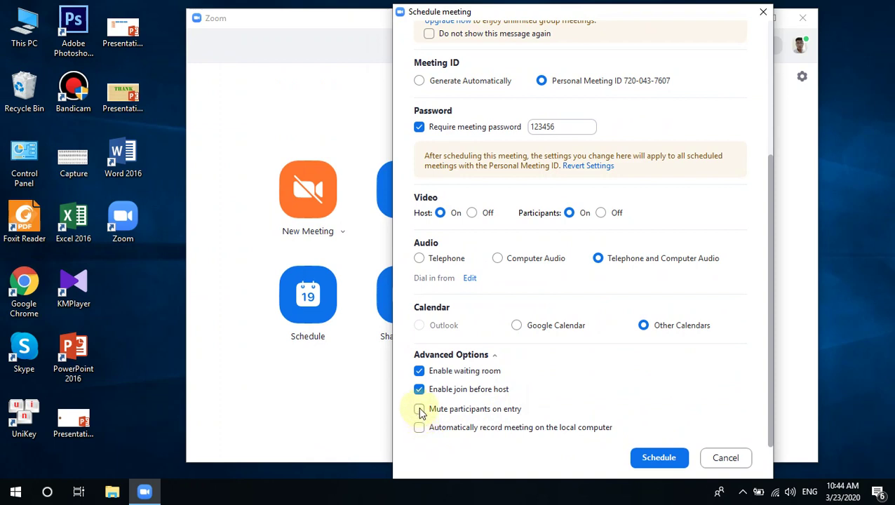
left_click(418, 409)
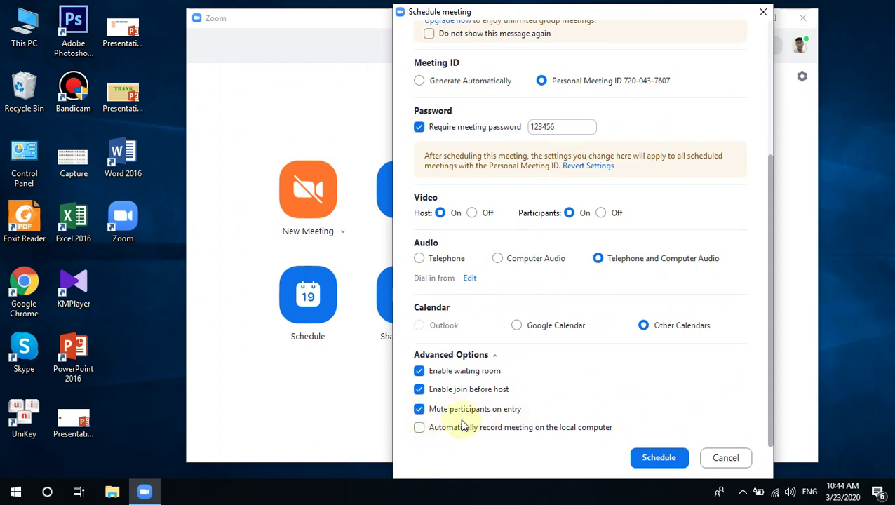
left_click(420, 411)
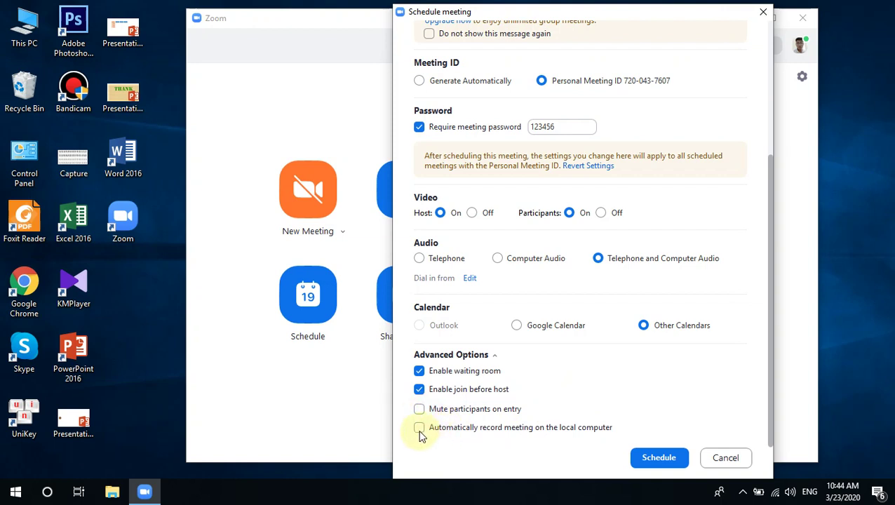
left_click(420, 432)
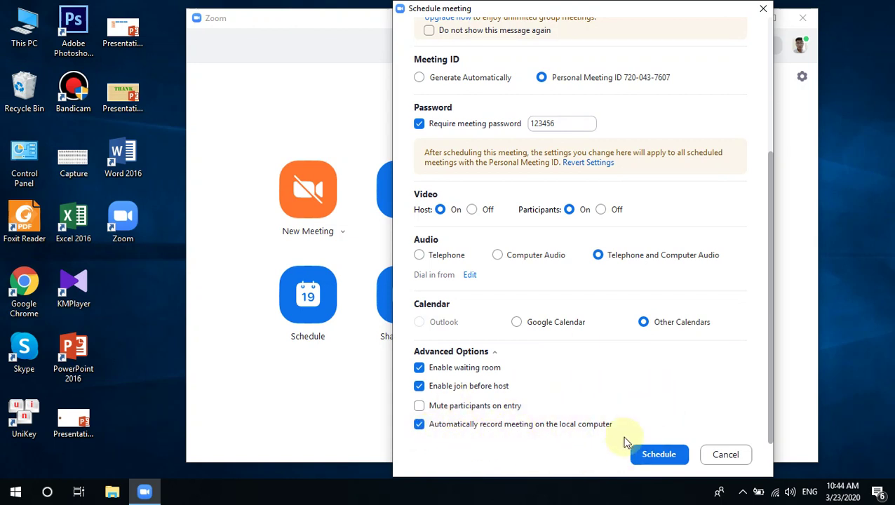
Step: Check the topic, start time, duration and meeting settings, and schedule the Lop Toan meeting
scroll(563, 130, "up", 5)
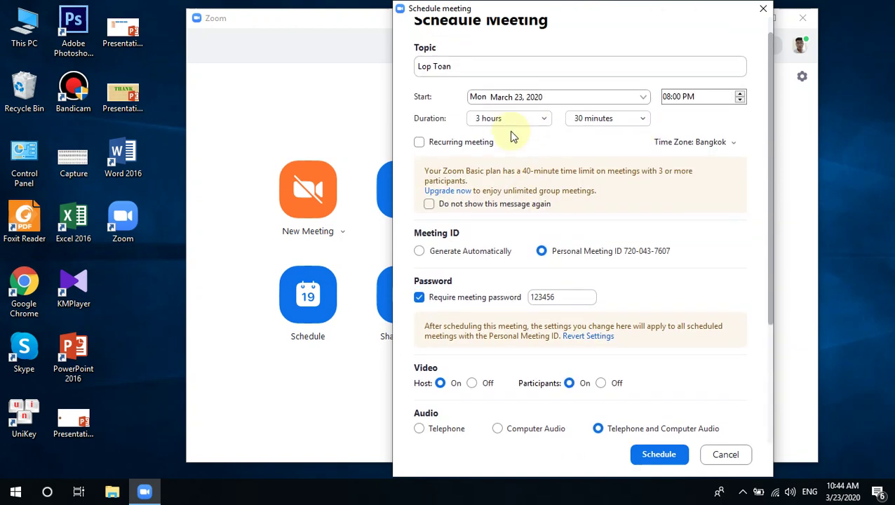
scroll(530, 242, "down", 1)
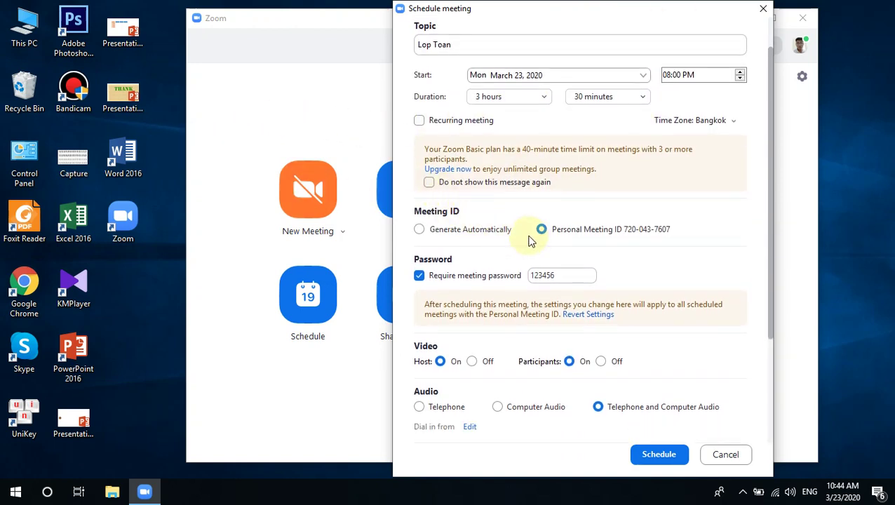
scroll(530, 242, "down", 2)
scroll(571, 261, "up", 1)
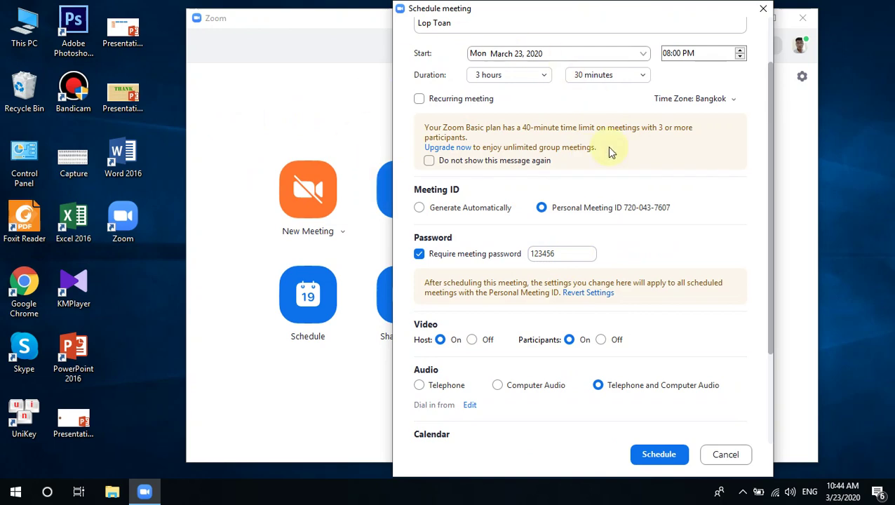
left_click(645, 460)
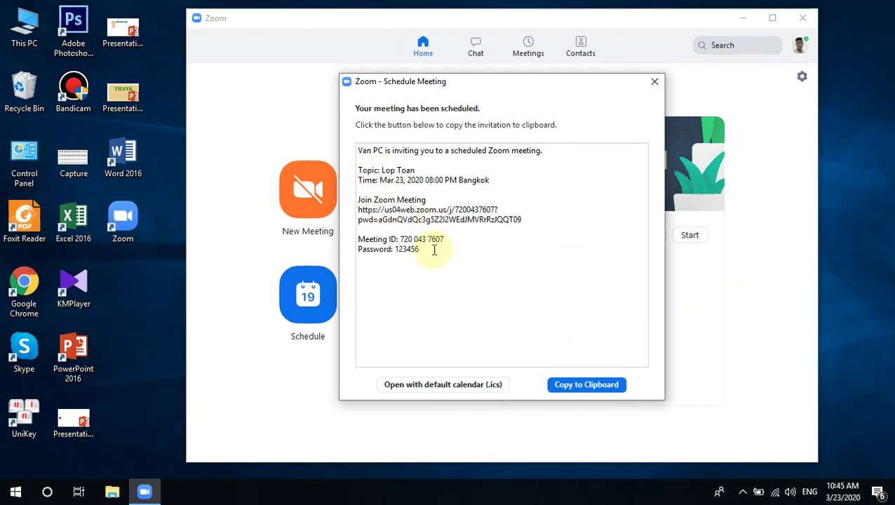
Step: Examine the invitation's topic, time, join link, meeting ID and password
left_click_drag(433, 250, 416, 170)
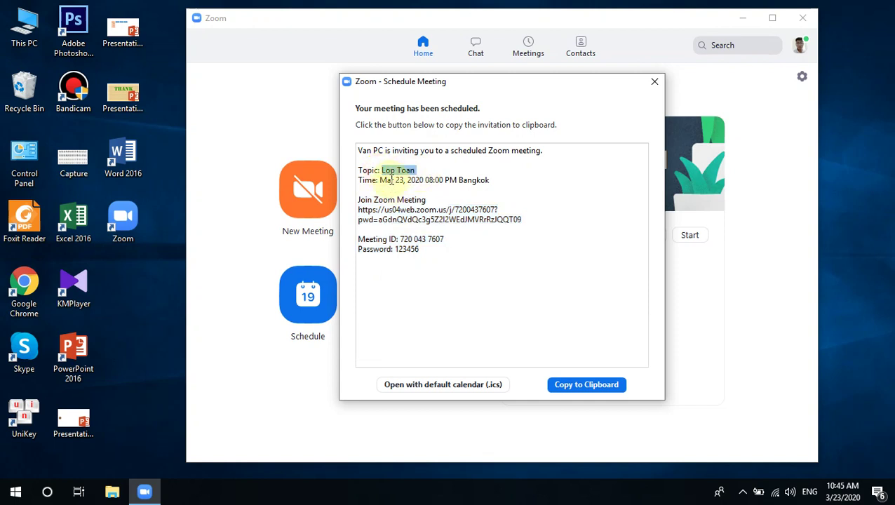
left_click(399, 179)
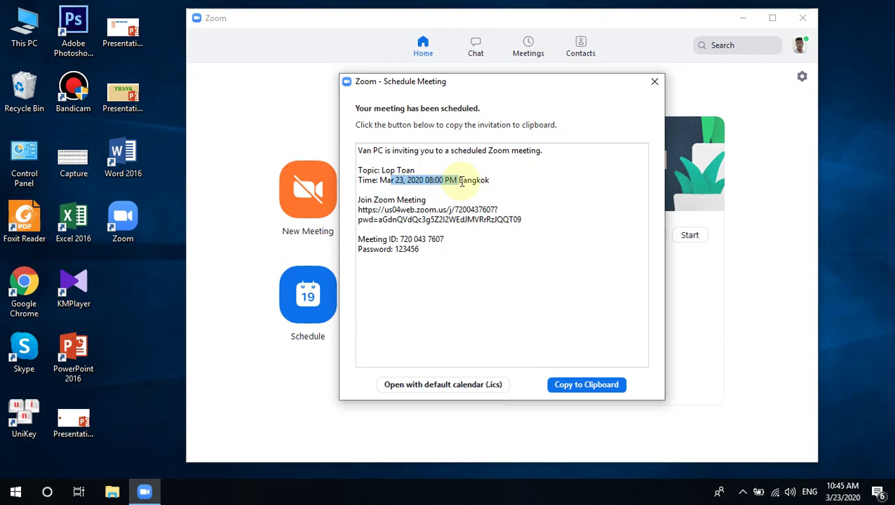
left_click_drag(373, 200, 430, 210)
left_click_drag(538, 223, 360, 209)
left_click_drag(523, 220, 380, 209)
left_click(422, 247)
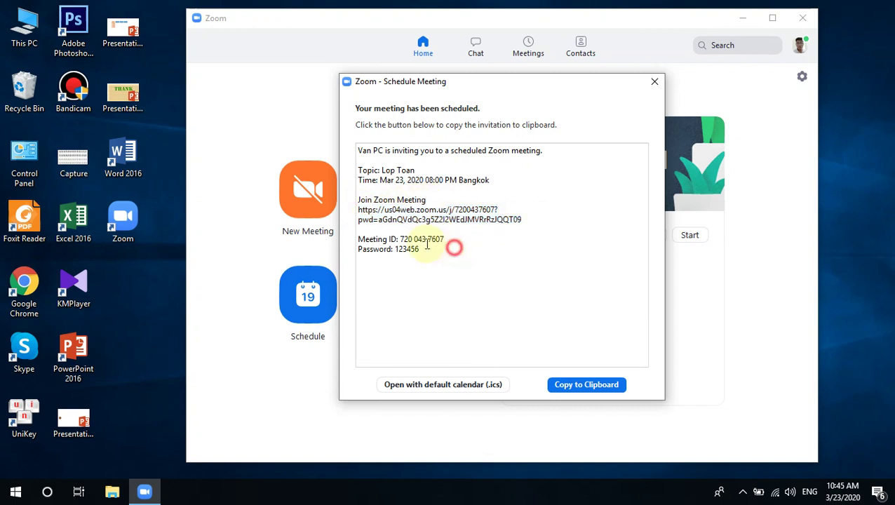
left_click_drag(400, 240, 425, 253)
left_click(421, 252)
left_click(435, 254)
left_click(431, 250)
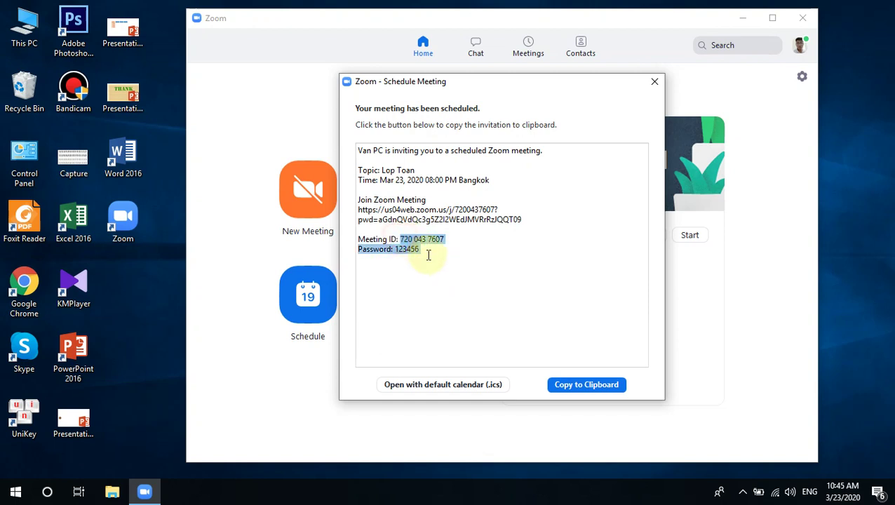
Step: Select the invitation details from the topic through the password, and copy the invitation to the clipboard
left_click(457, 259)
left_click_drag(484, 304, 354, 168)
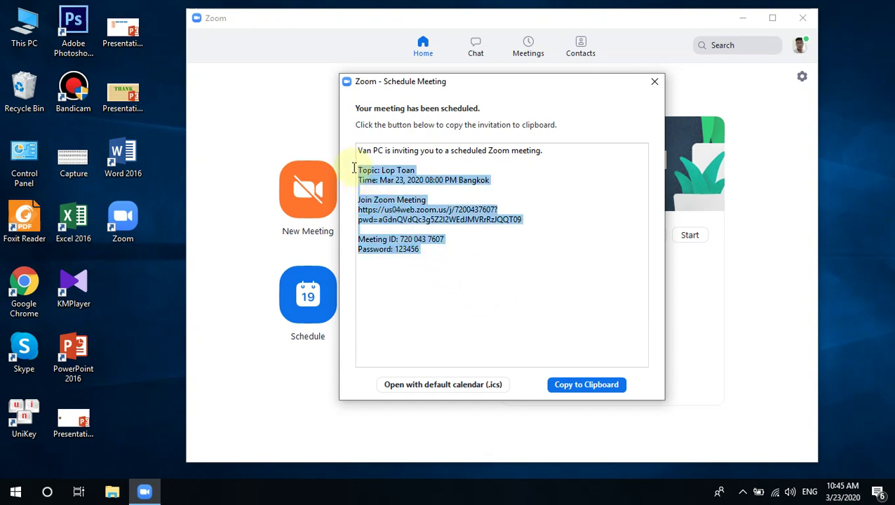
left_click(594, 393)
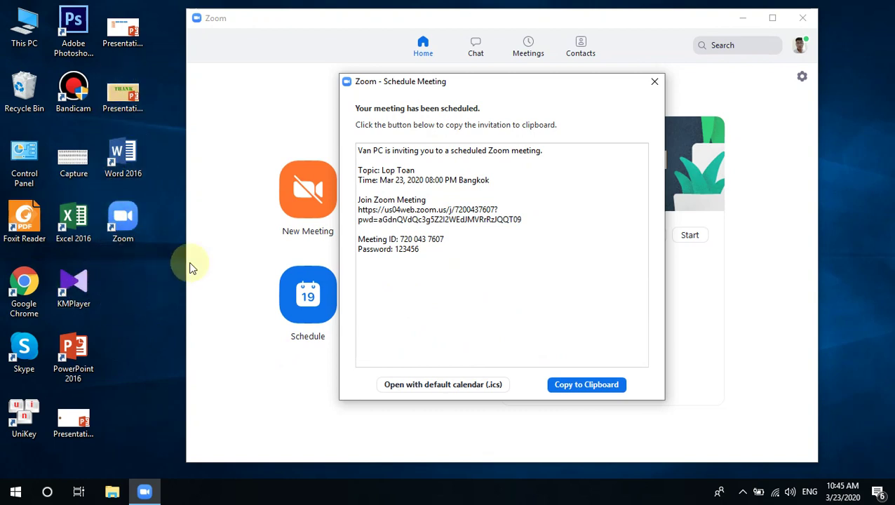
Step: Go over the invitation details again, from the topic and time to the meeting ID and password, and close the invitation window
left_click_drag(458, 253, 359, 171)
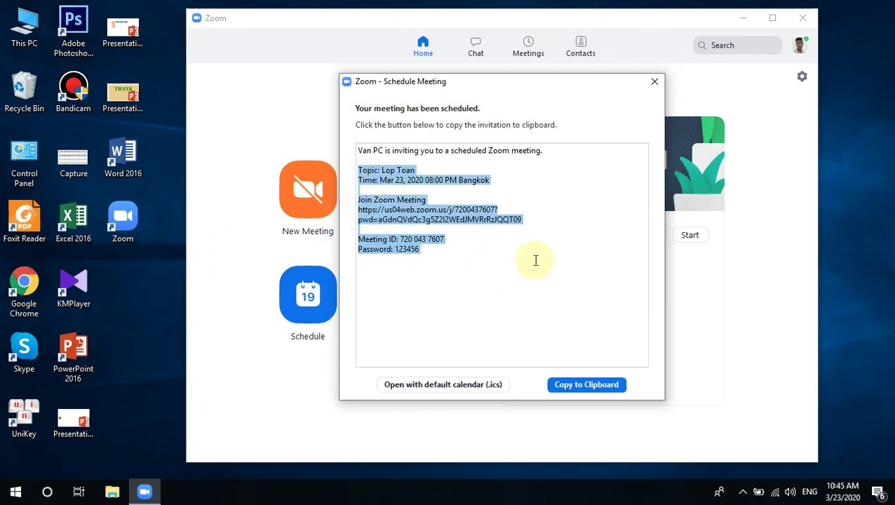
left_click(461, 254)
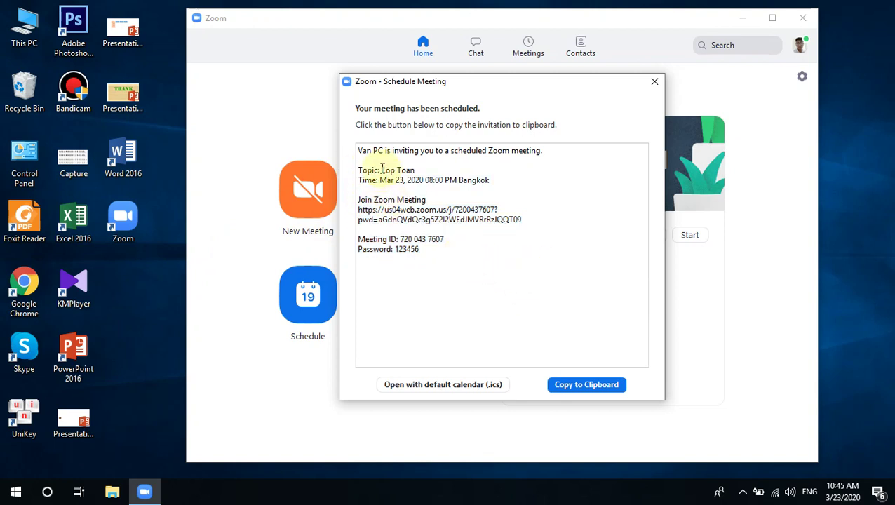
left_click_drag(383, 169, 501, 188)
left_click(499, 186)
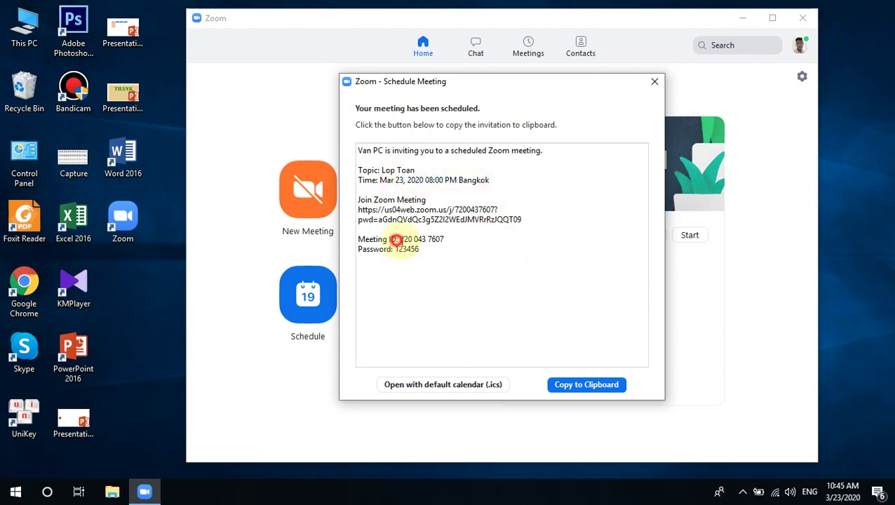
left_click_drag(397, 239, 421, 256)
left_click(443, 252)
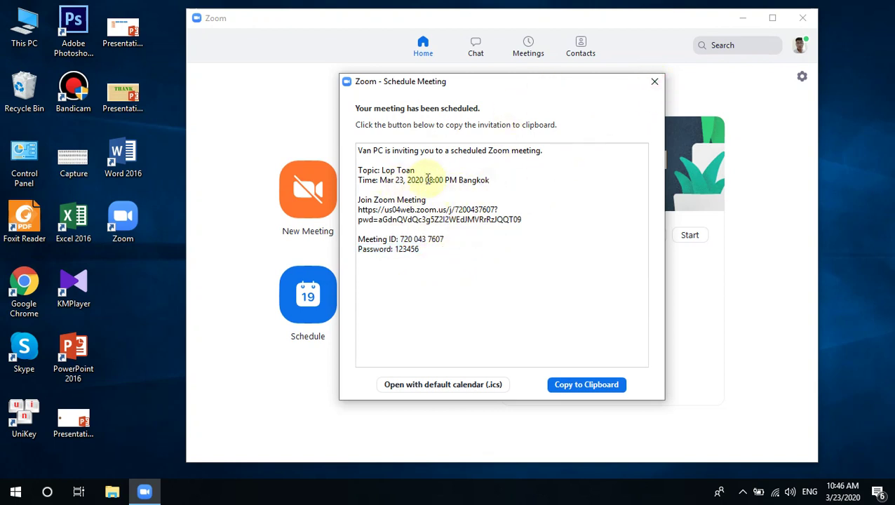
left_click_drag(436, 256, 387, 239)
left_click(484, 267)
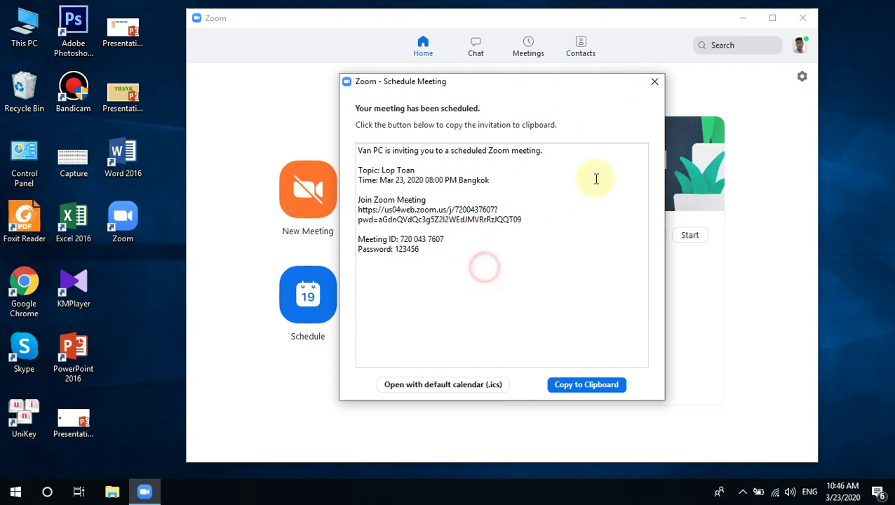
left_click_drag(432, 257, 359, 240)
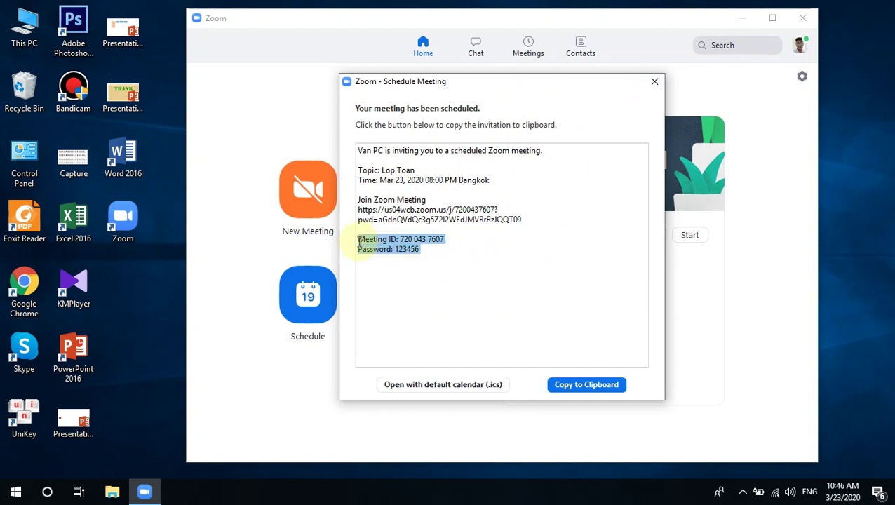
left_click_drag(491, 180, 353, 164)
left_click_drag(463, 250, 353, 163)
left_click_drag(473, 223, 356, 169)
left_click(475, 254)
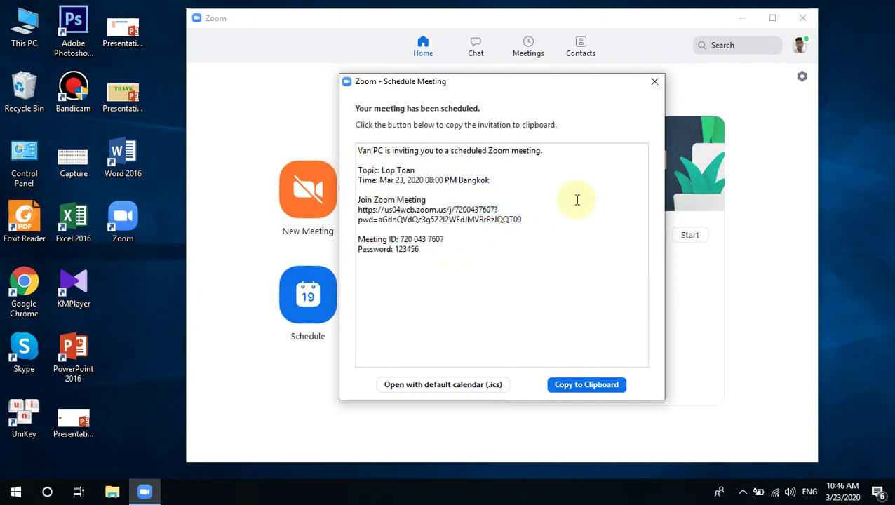
left_click(654, 83)
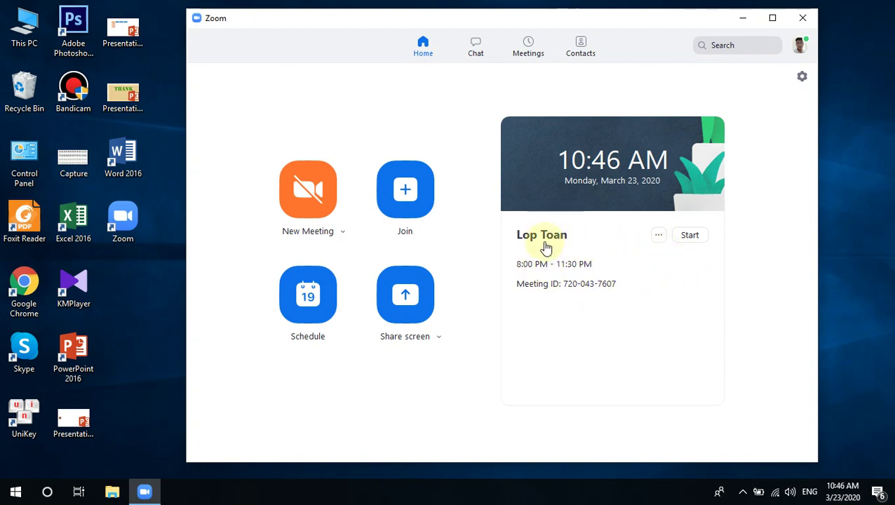
Step: Examine the scheduled Lop Toan meeting's available actions and its editable settings, and close them without saving changes
left_click(657, 237)
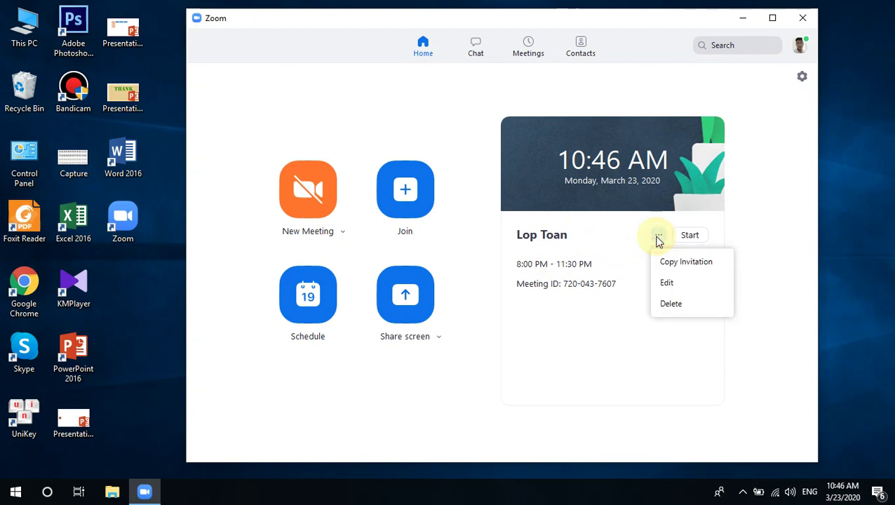
left_click(668, 283)
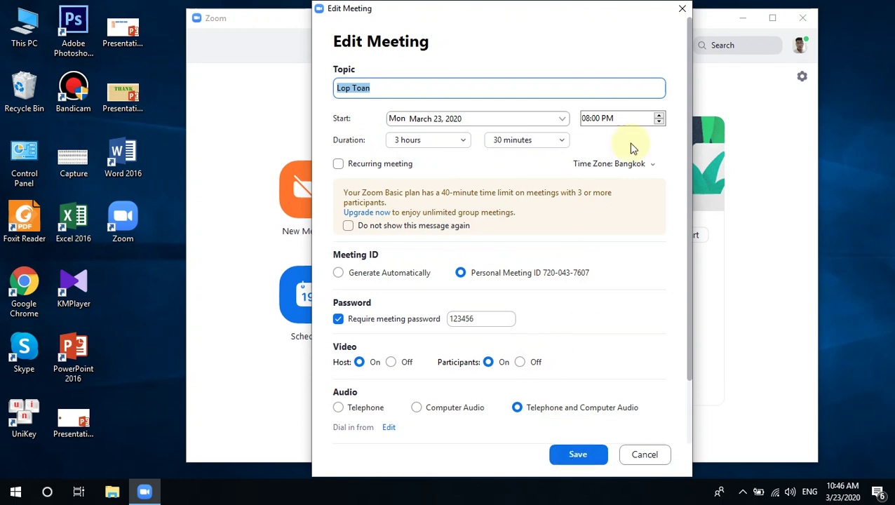
left_click(680, 9)
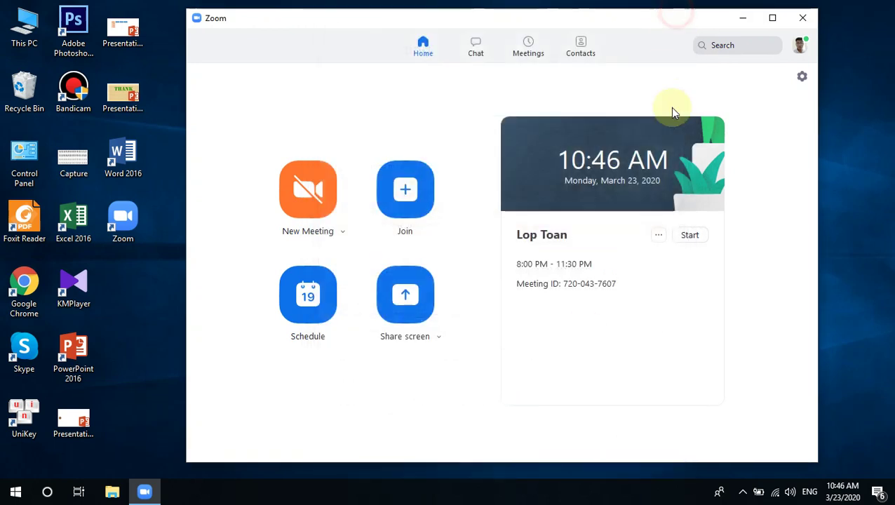
left_click(659, 235)
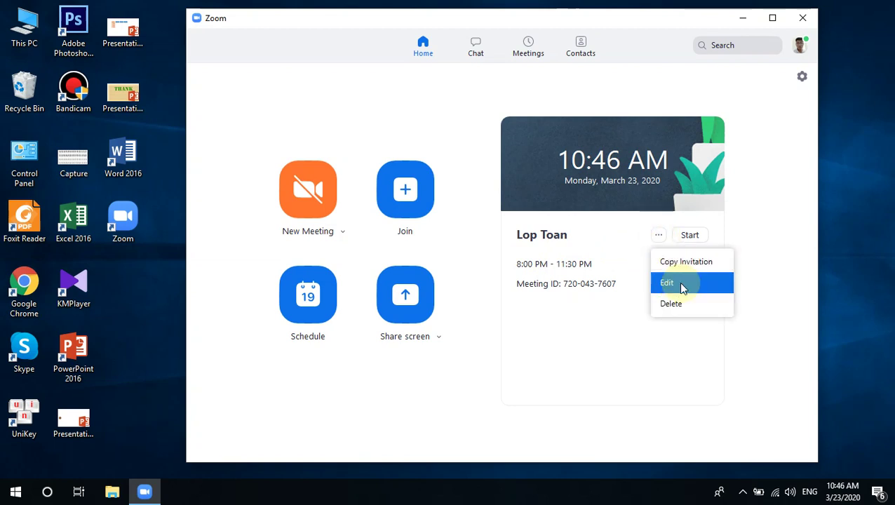
left_click(588, 324)
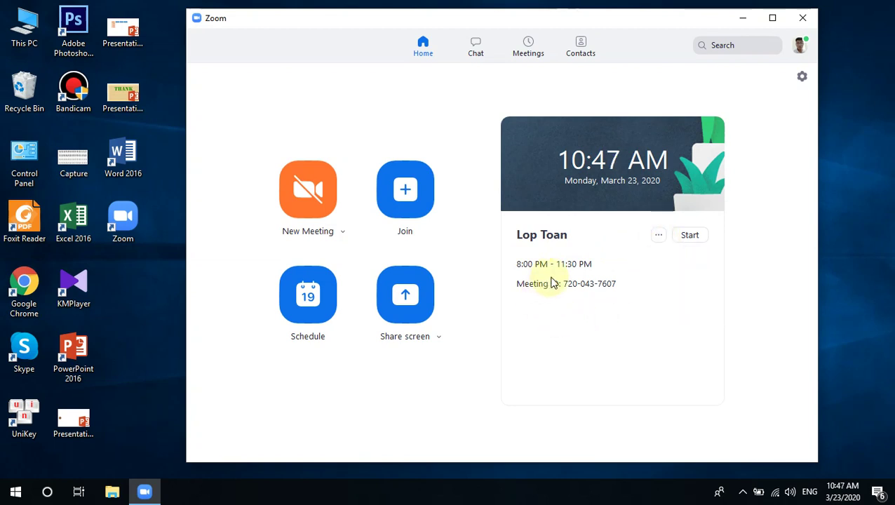
left_click(648, 294)
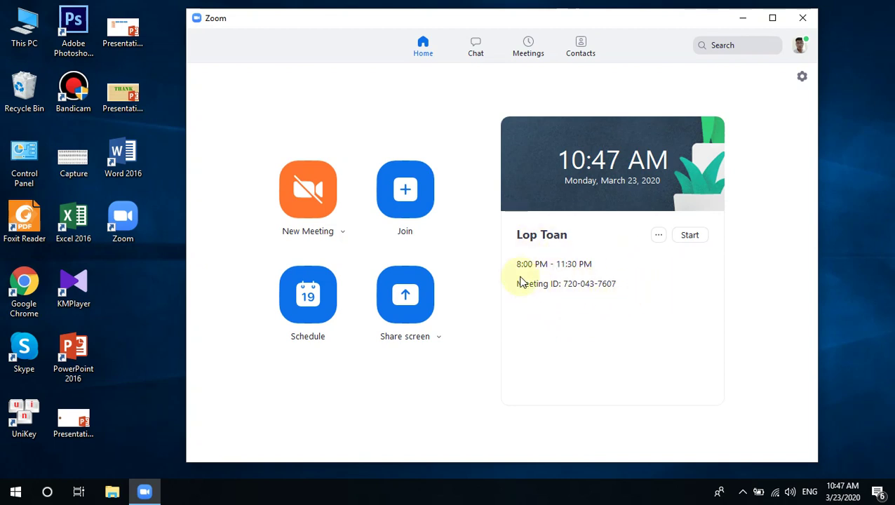
Step: Start the scheduled Lop Toan meeting
left_click(700, 237)
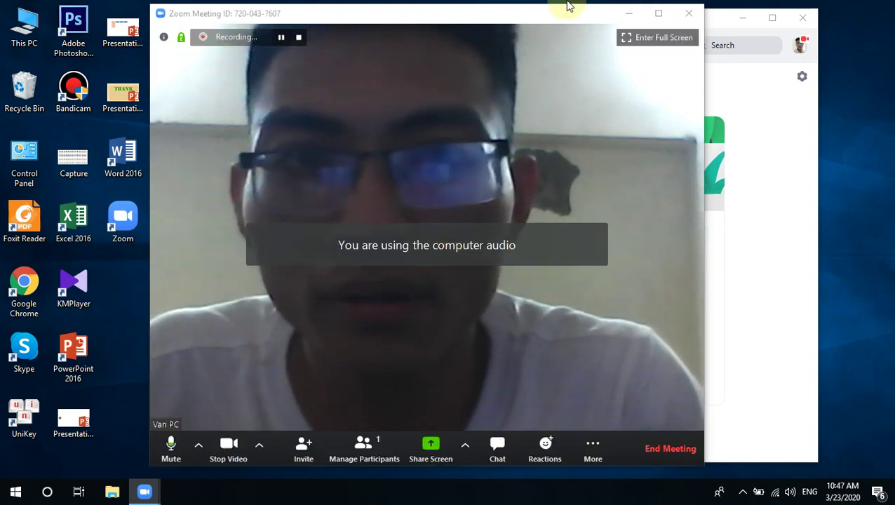
left_click(620, 15)
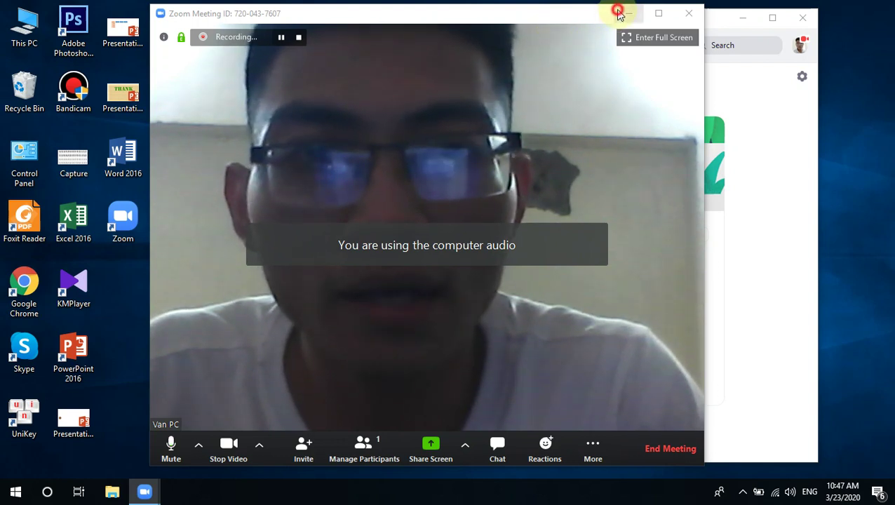
left_click(554, 282)
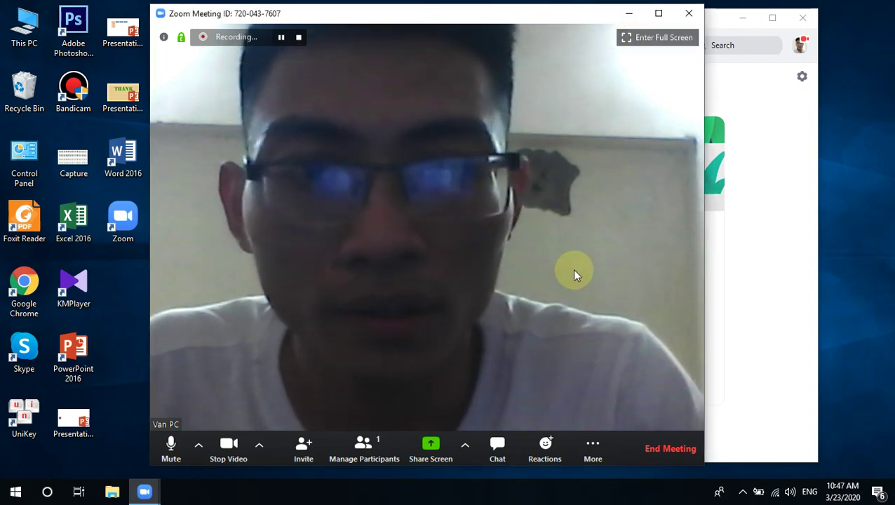
Step: Leave the running meeting and stop the conversion of its recording
left_click(689, 13)
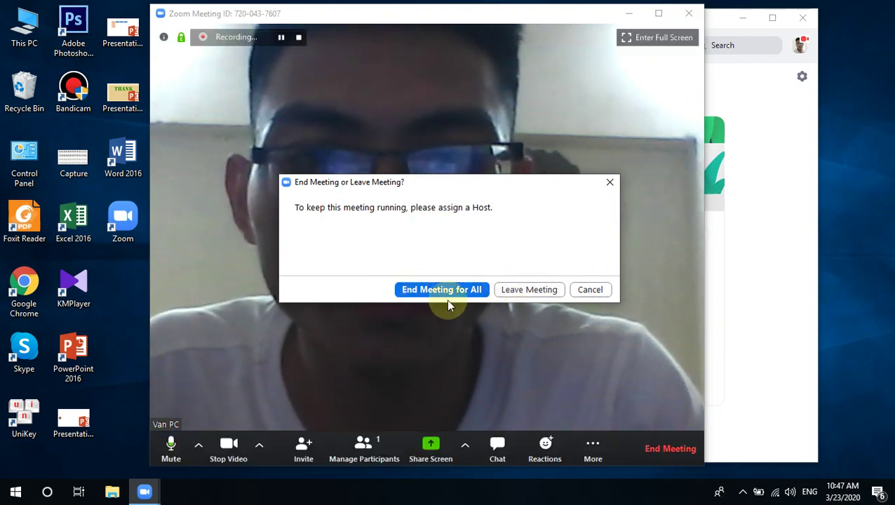
left_click(525, 289)
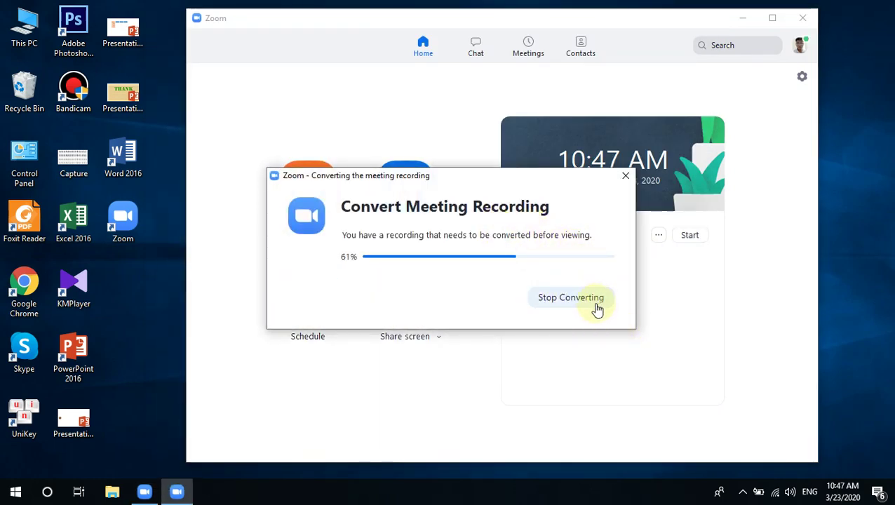
left_click(596, 300)
left_click(598, 304)
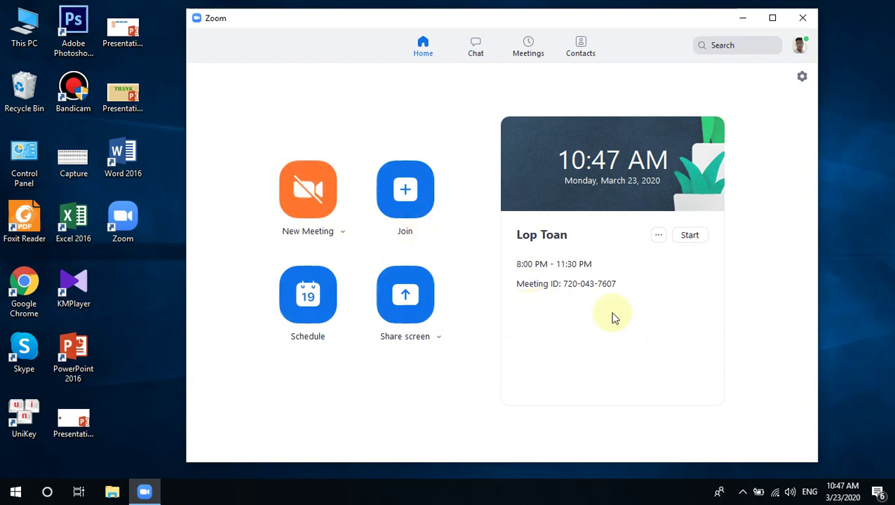
Step: Set up a new scheduled meeting with the topic "Lop Van" and the start date March 23, 2020
left_click(331, 309)
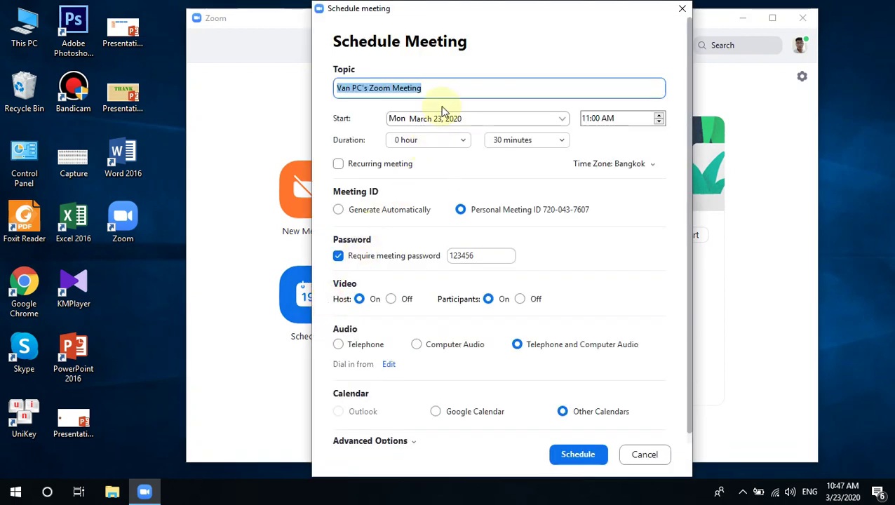
type("Lop Van")
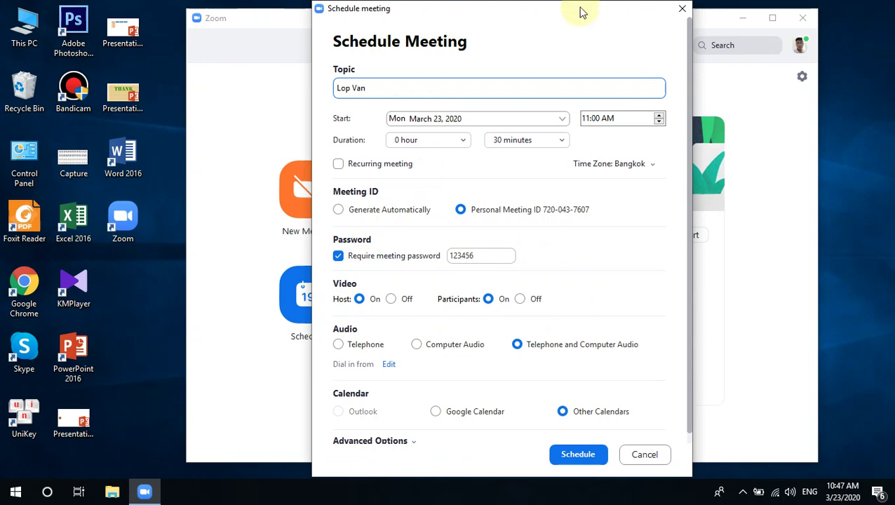
left_click_drag(560, 9, 374, 7)
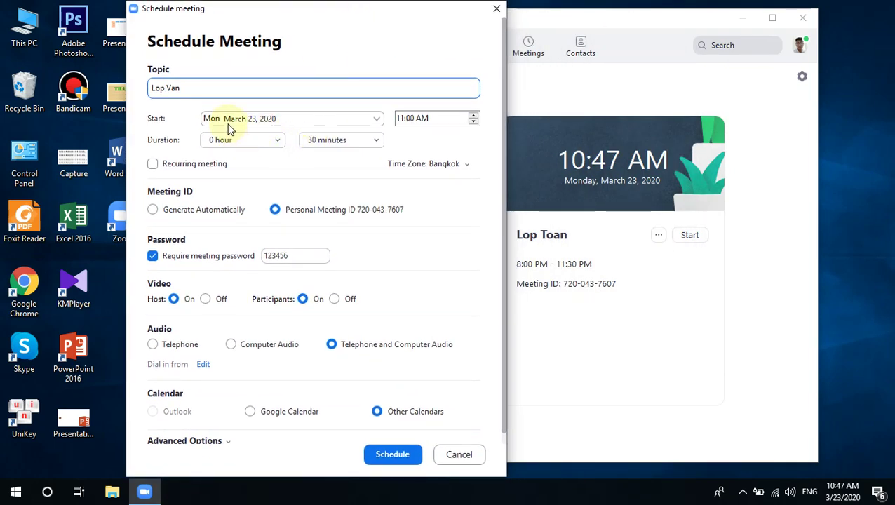
left_click(368, 118)
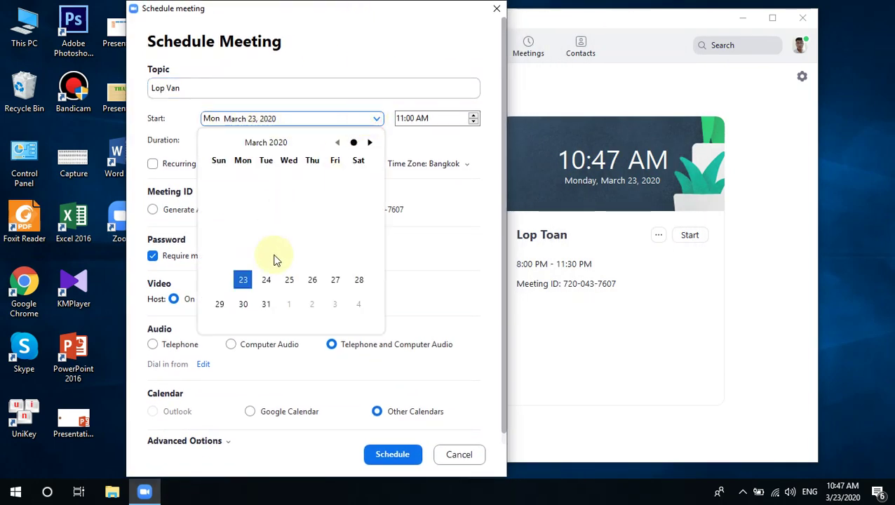
left_click(241, 279)
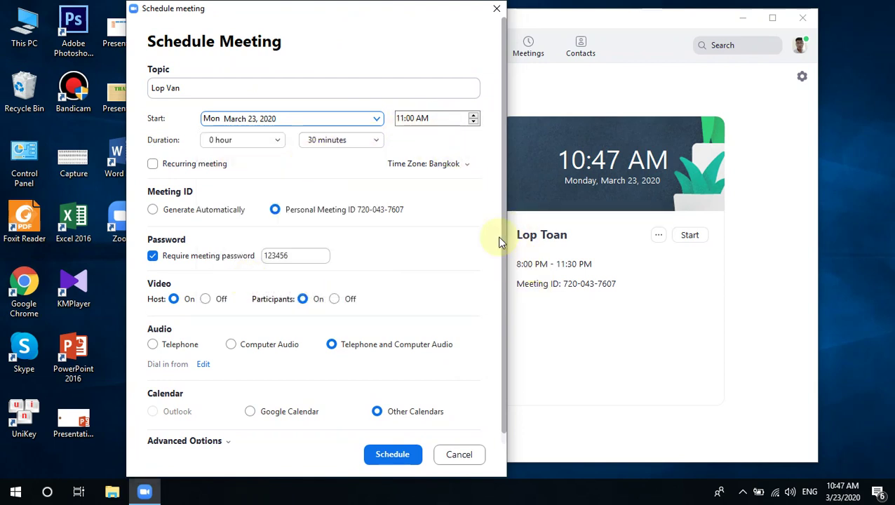
Step: Set the Lop Van meeting's start time to 08:00 PM
left_click(407, 120)
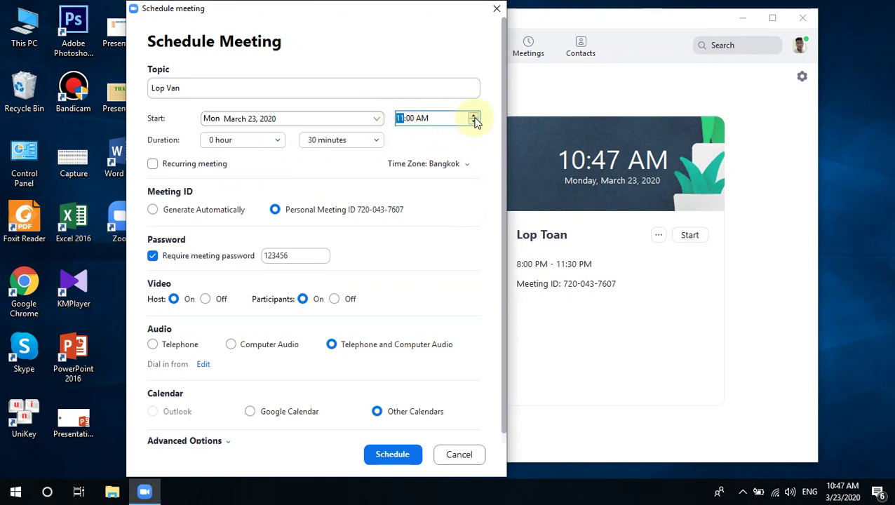
left_click(473, 125)
left_click(400, 117)
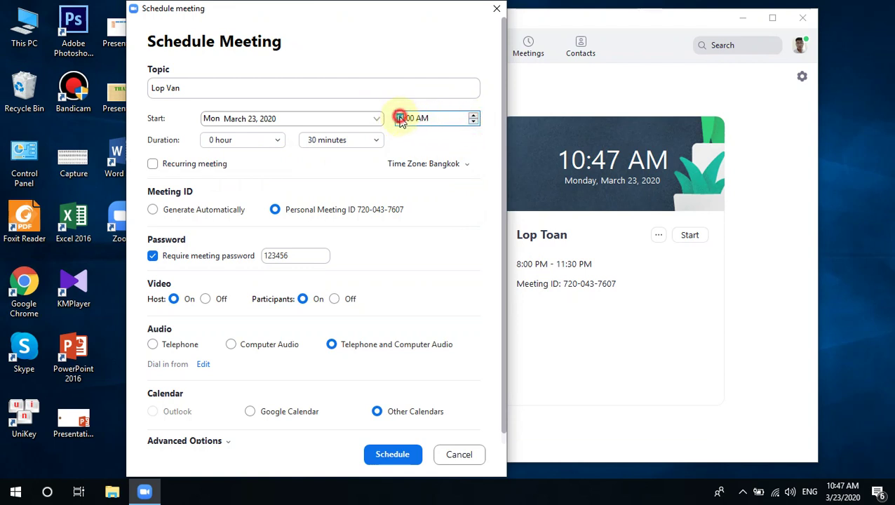
left_click(401, 117)
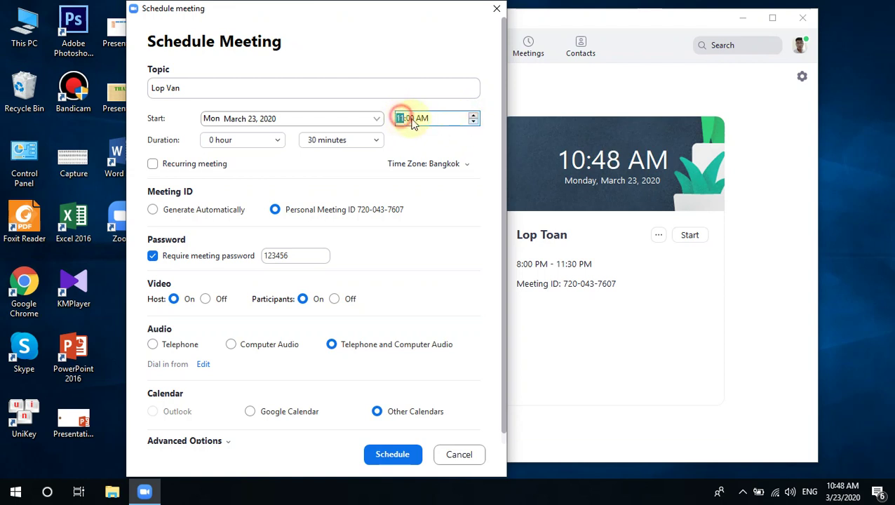
left_click(474, 123)
left_click(420, 118)
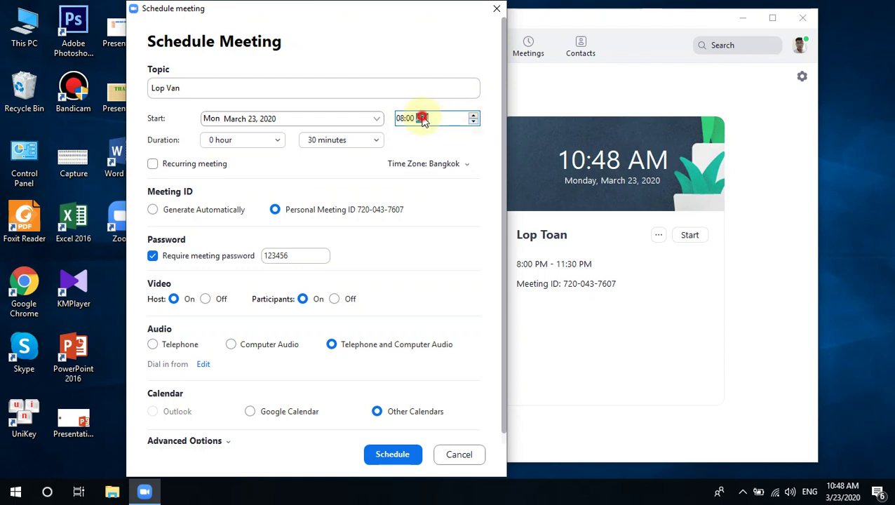
left_click(473, 116)
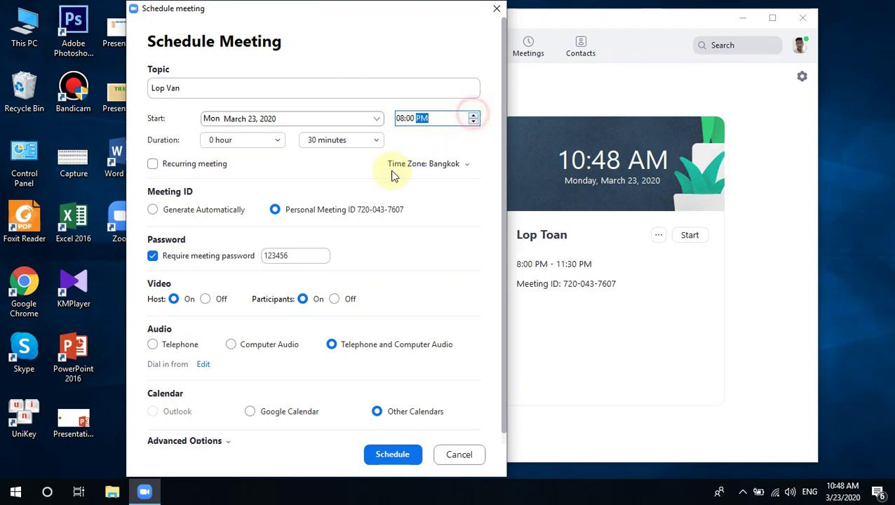
Step: Set the hours of the meeting's duration to 2 and look over the remaining options
left_click(279, 140)
left_click(255, 194)
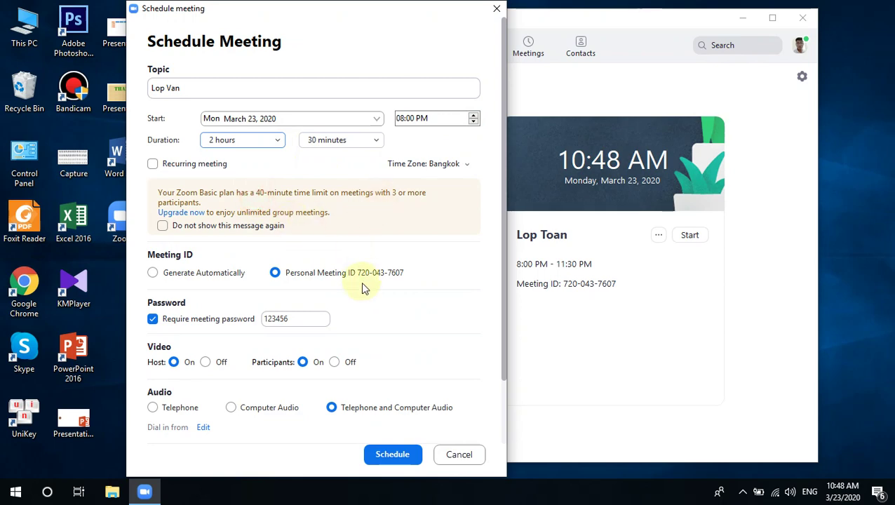
scroll(396, 420, "down", 2)
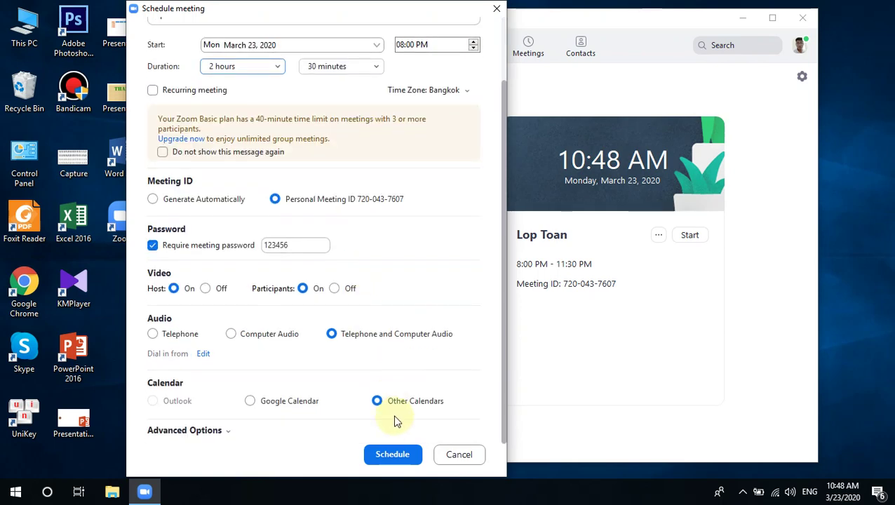
Step: Schedule the Lop Van meeting, and select its invitation details from the topic through the password before closing the invitation
left_click(388, 457)
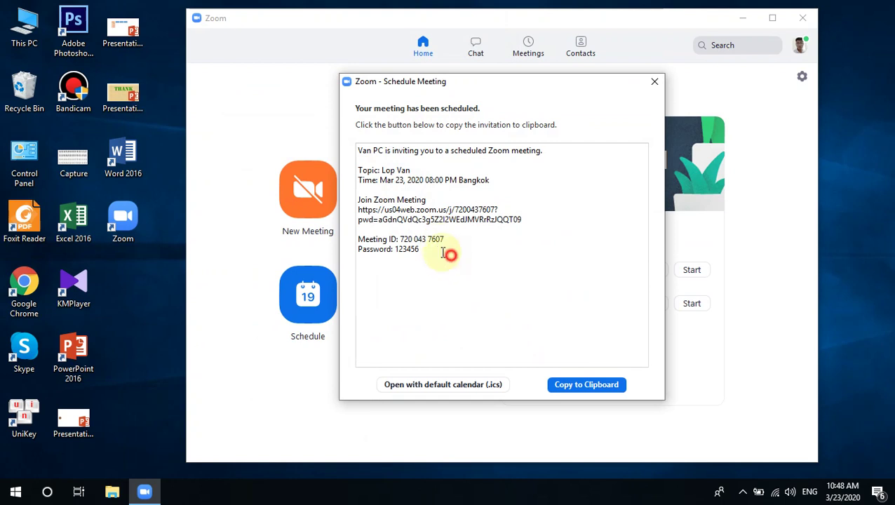
left_click_drag(442, 253, 357, 160)
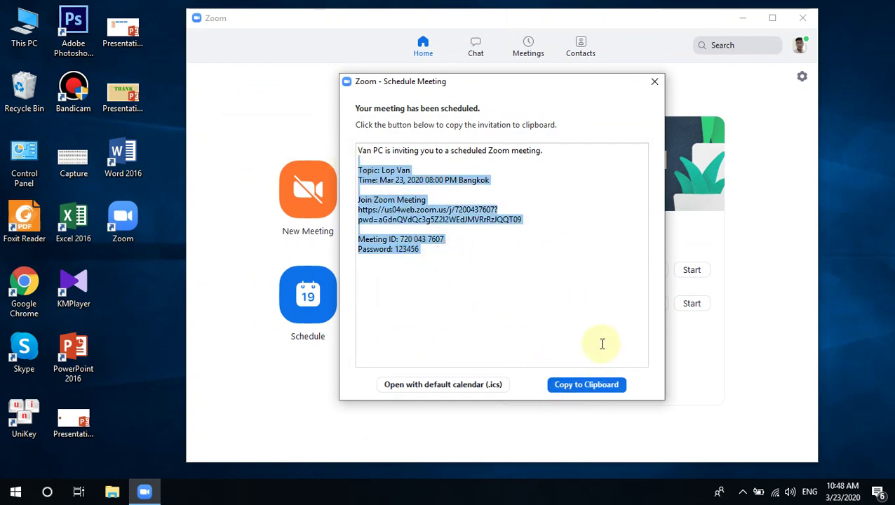
left_click(654, 84)
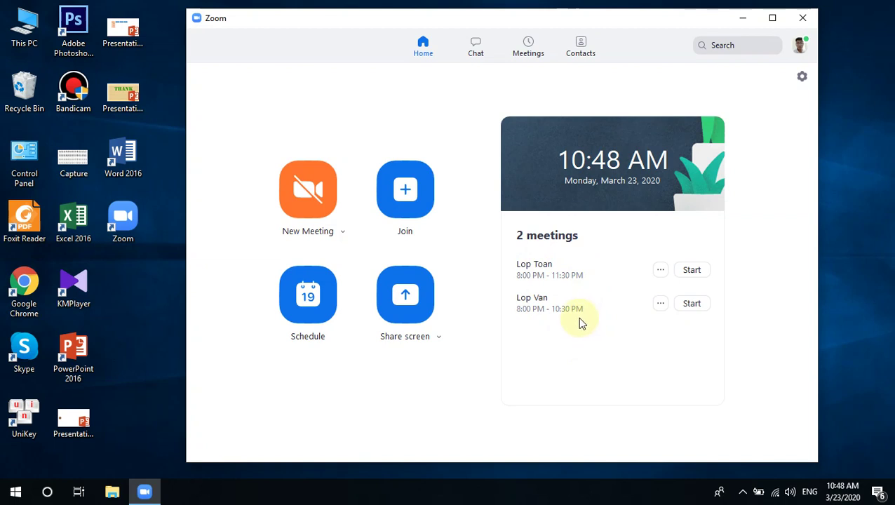
Step: Open the scheduled Lop Van meeting for editing and look through its settings
left_click(666, 307)
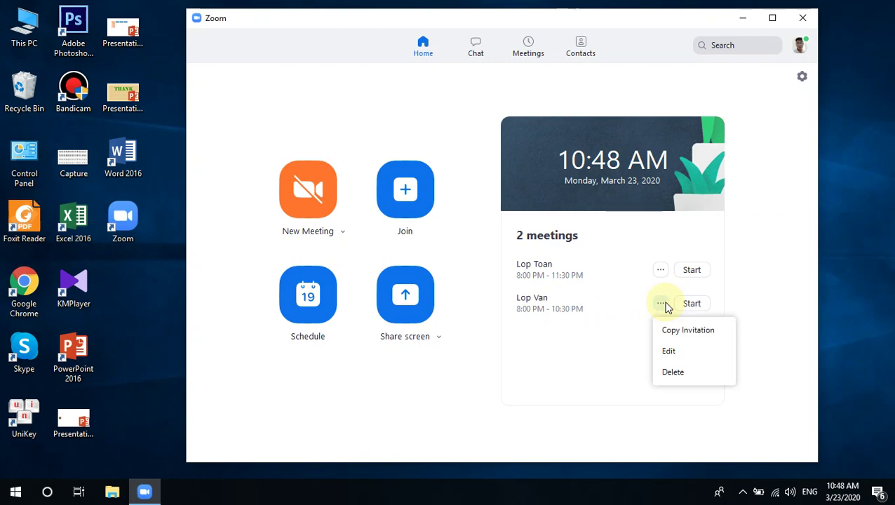
left_click(672, 353)
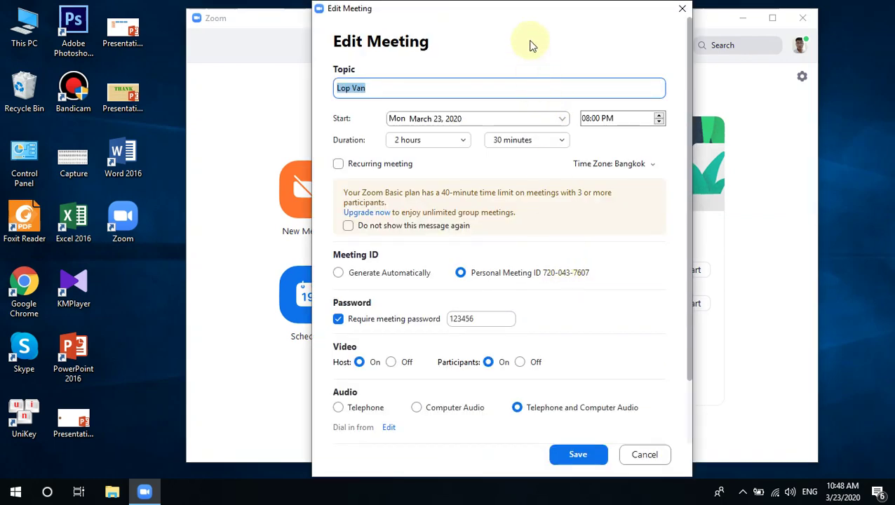
left_click_drag(559, 10, 373, 14)
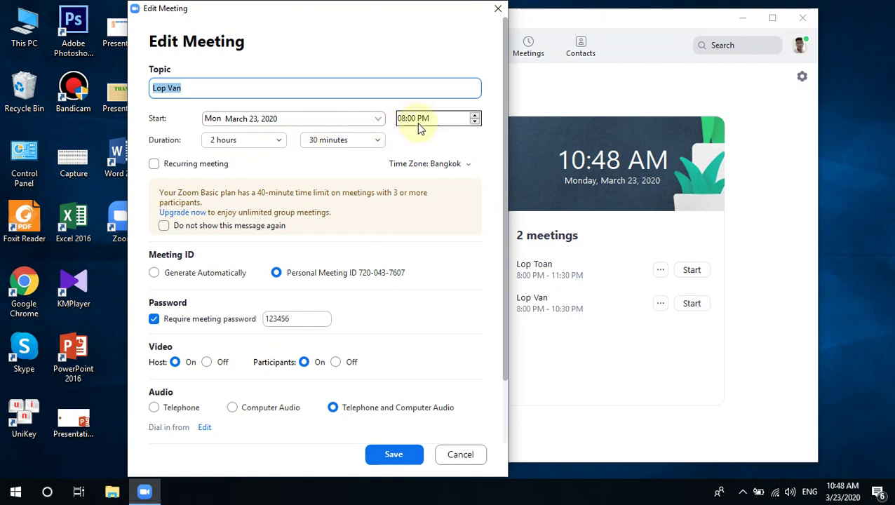
scroll(309, 295, "down", 2)
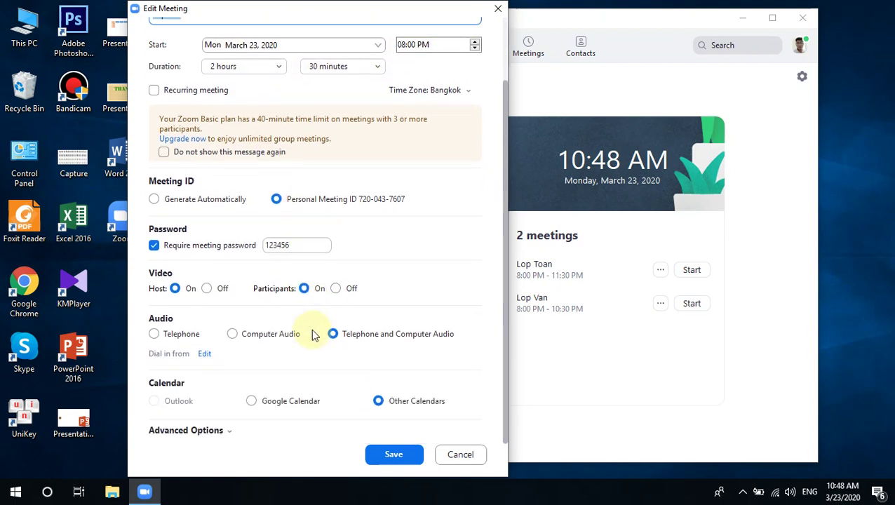
scroll(316, 333, "up", 2)
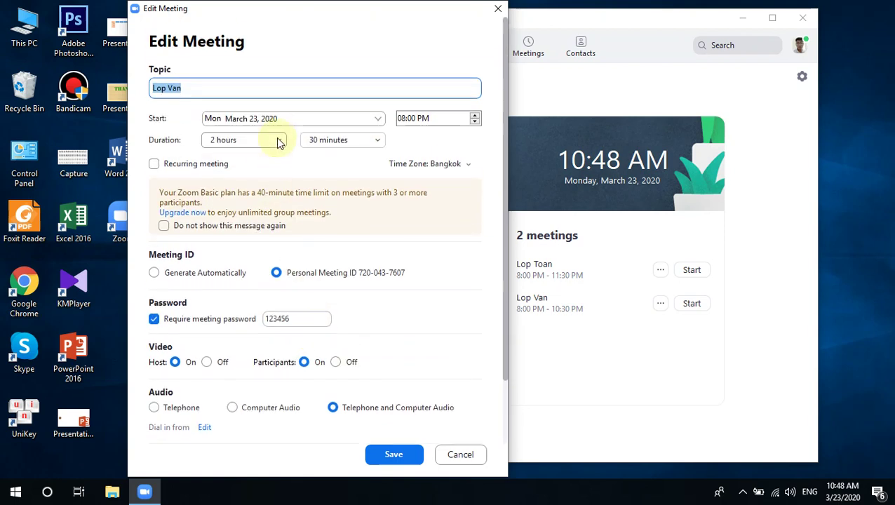
Step: Change the Lop Van meeting's start time to 09:00 AM and save the edited meeting
left_click(400, 117)
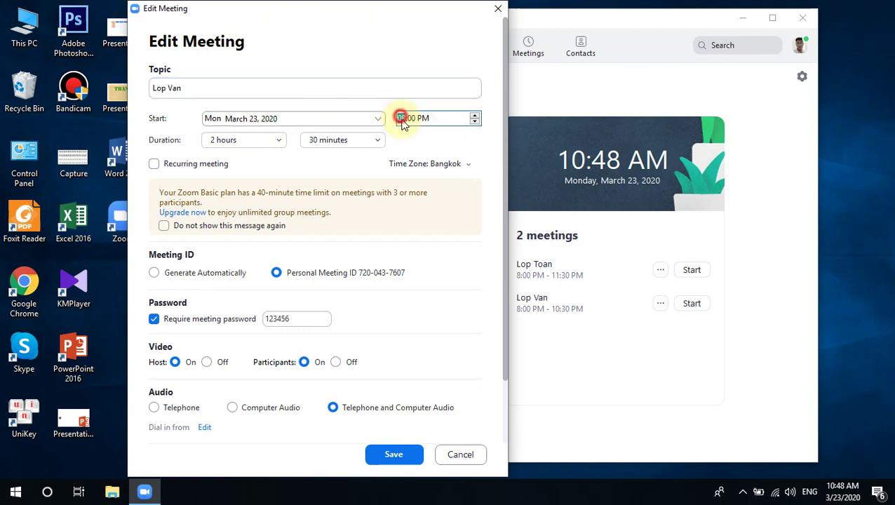
left_click(476, 115)
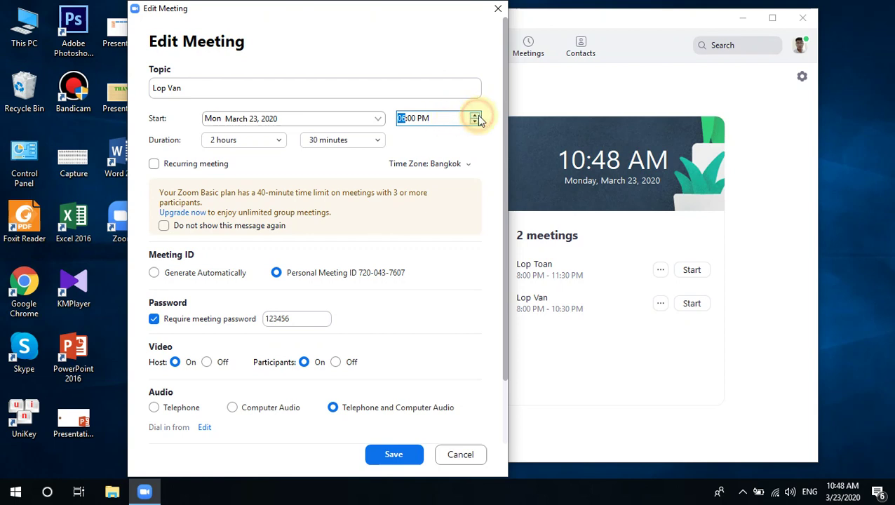
left_click(476, 115)
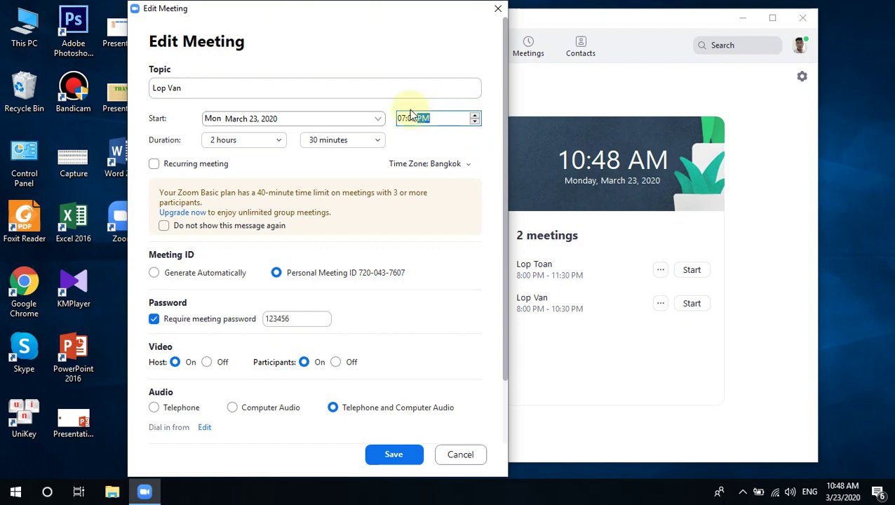
left_click(475, 117)
left_click(474, 116)
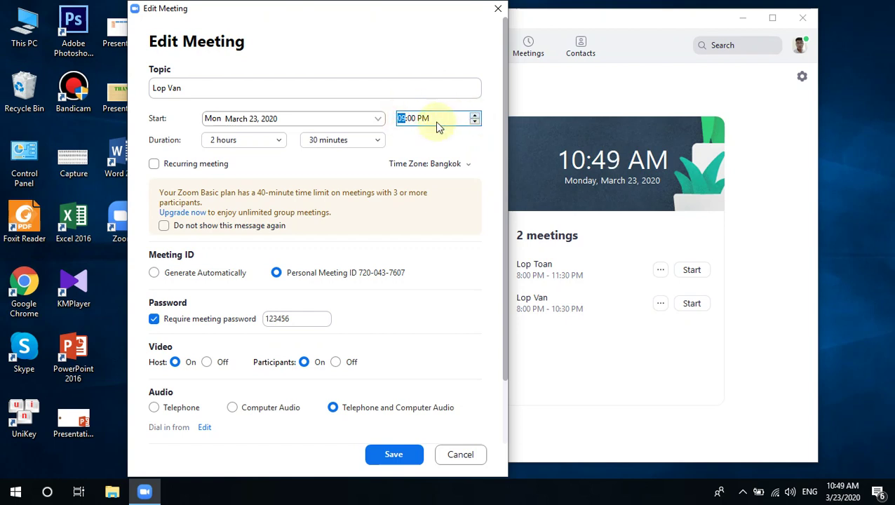
left_click(423, 119)
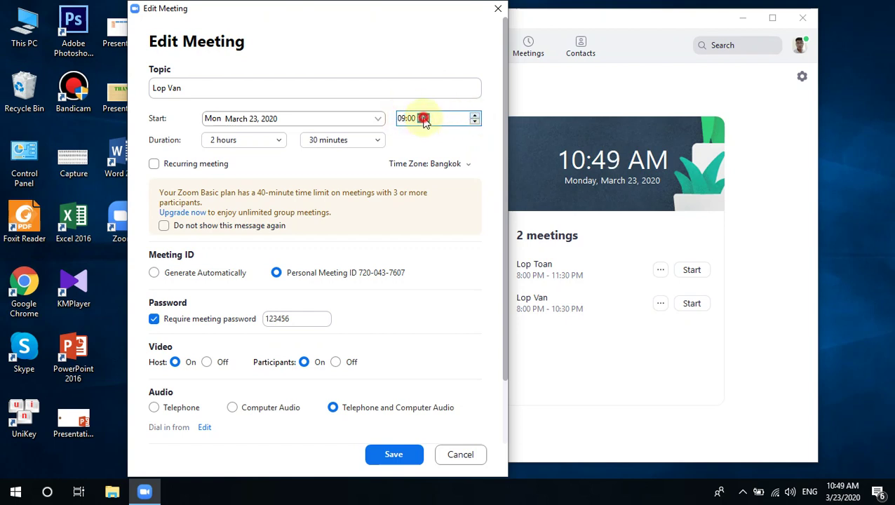
left_click(474, 118)
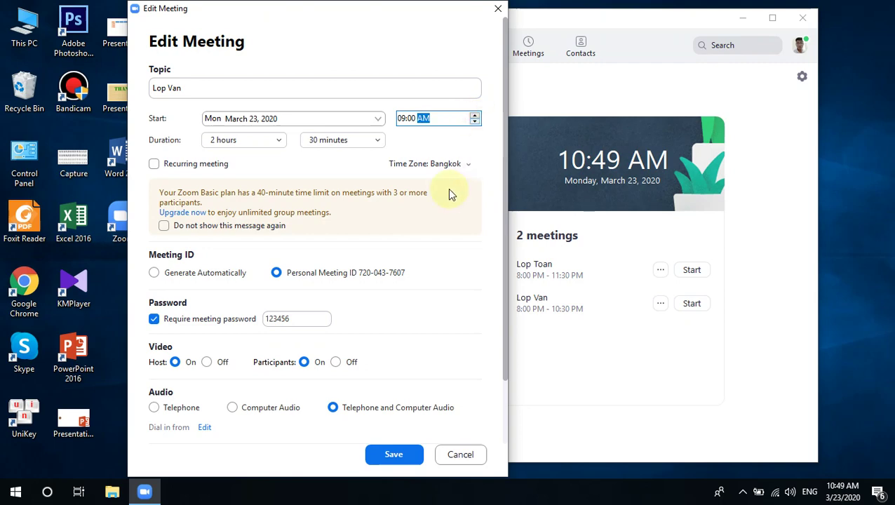
left_click(460, 219)
left_click(393, 447)
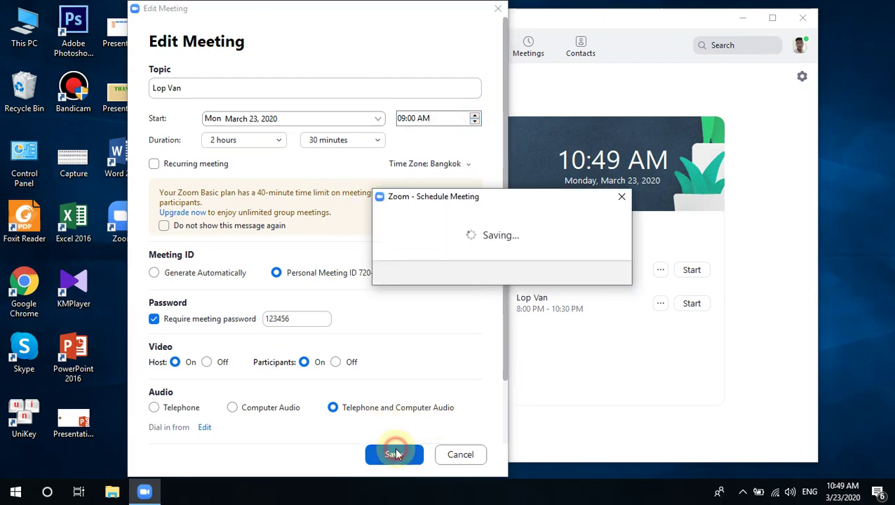
Step: Select the updated invitation details, copy the invitation to the clipboard and close its window
left_click_drag(483, 283, 341, 168)
left_click(558, 390)
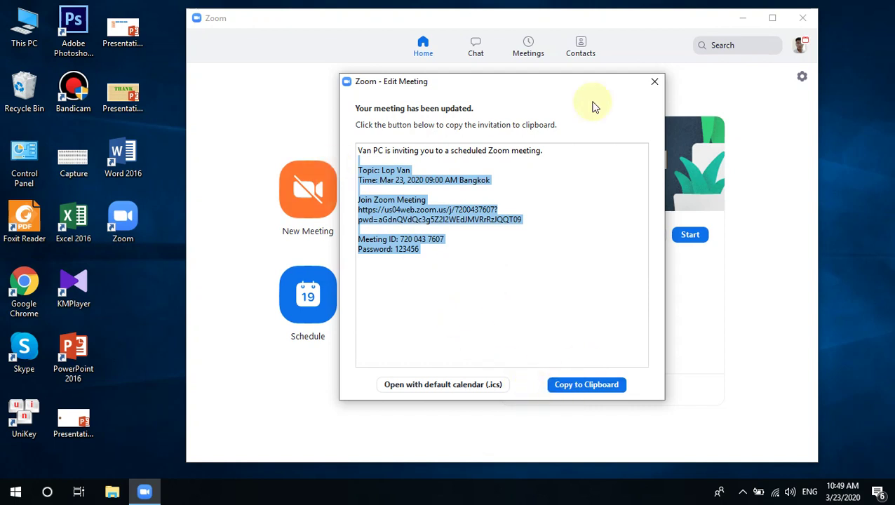
left_click(594, 387)
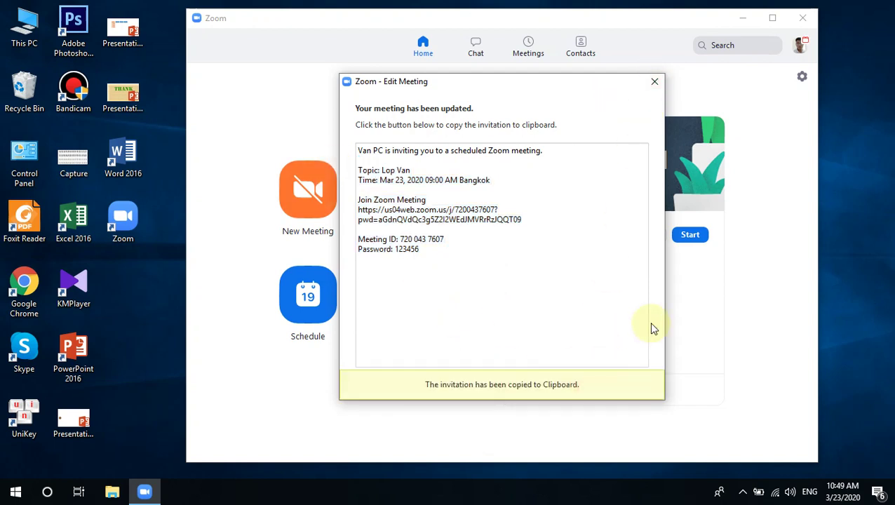
left_click(654, 82)
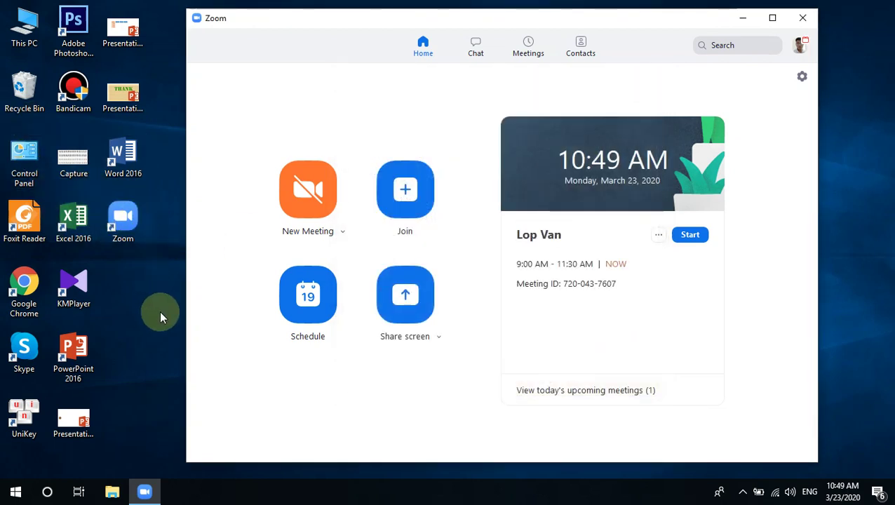
left_click_drag(158, 314, 98, 43)
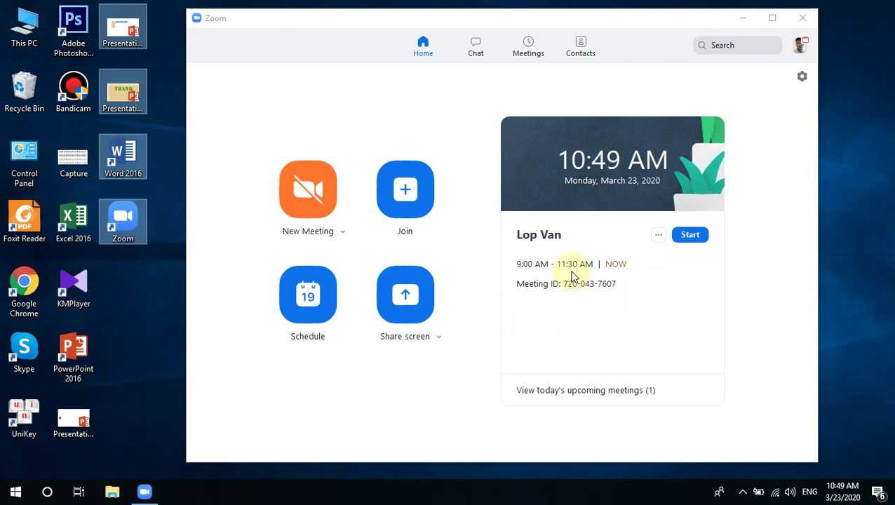
Step: Start the Lop Van meeting and minimize its meeting window
left_click(690, 237)
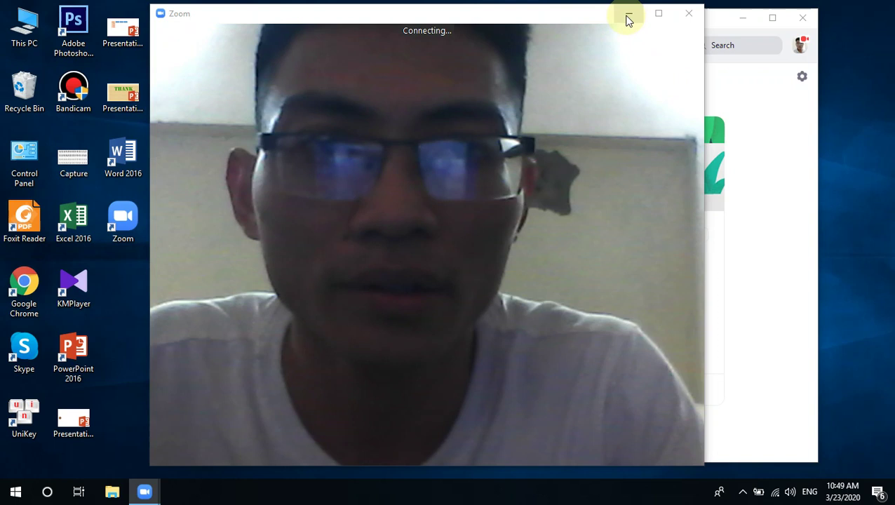
left_click(627, 17)
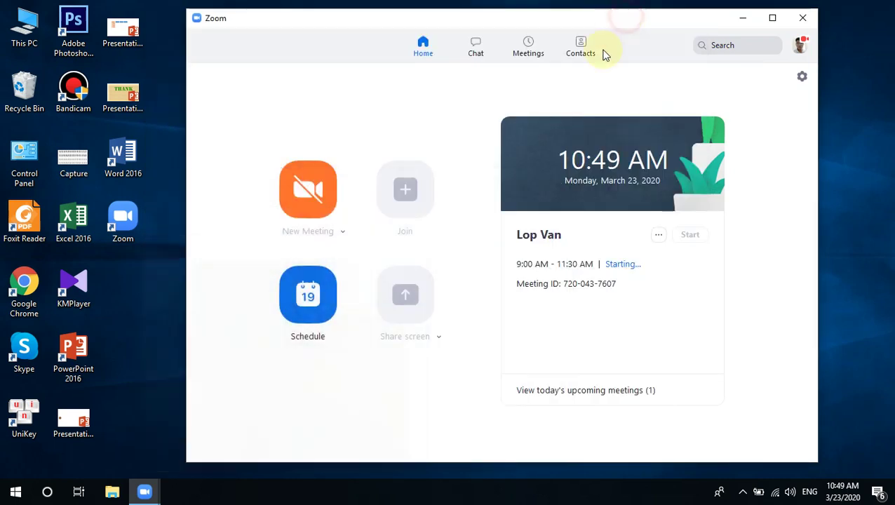